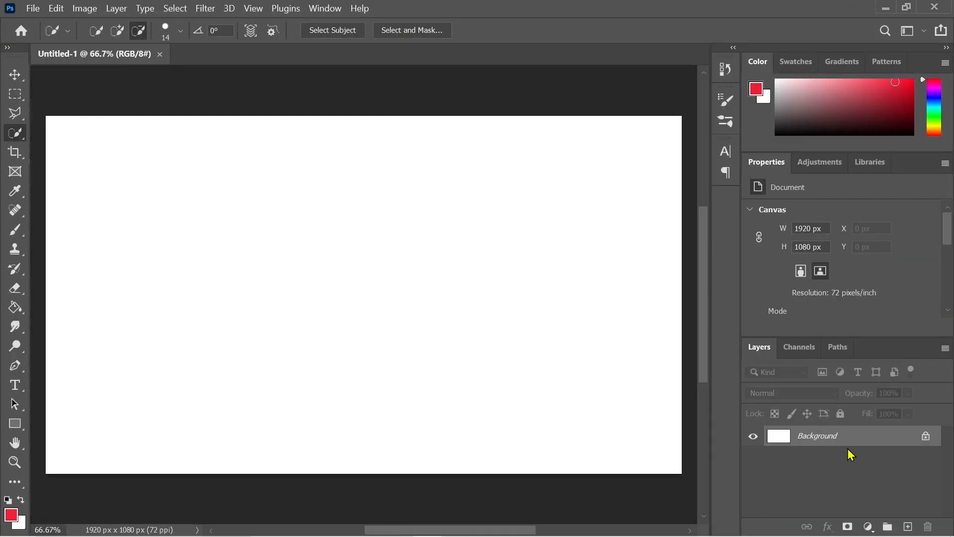
Unlock the Background layer and give it a Gradient Overlay with Normal blend mode and 100% opacity
{"action": "left_click", "coordinate": [925, 437]}
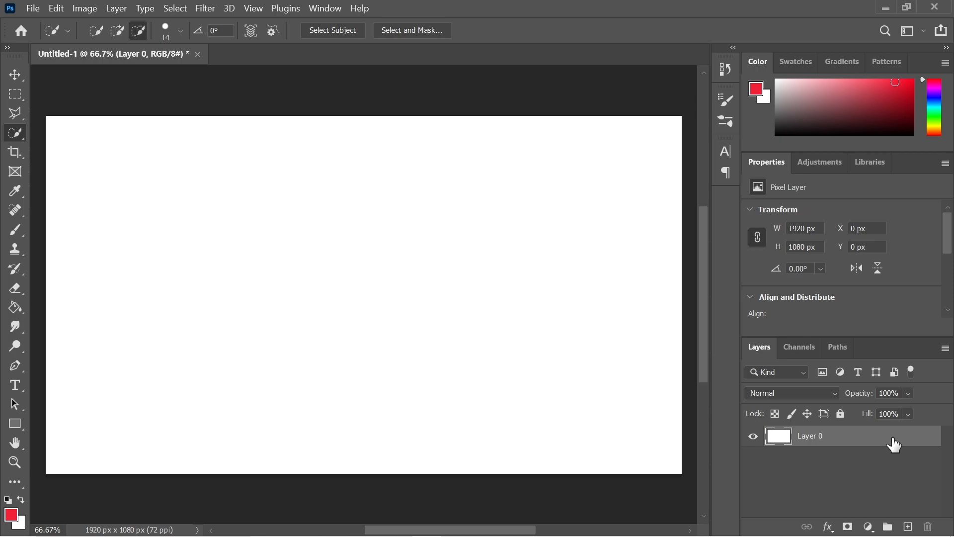
{"action": "double_click", "coordinate": [895, 444]}
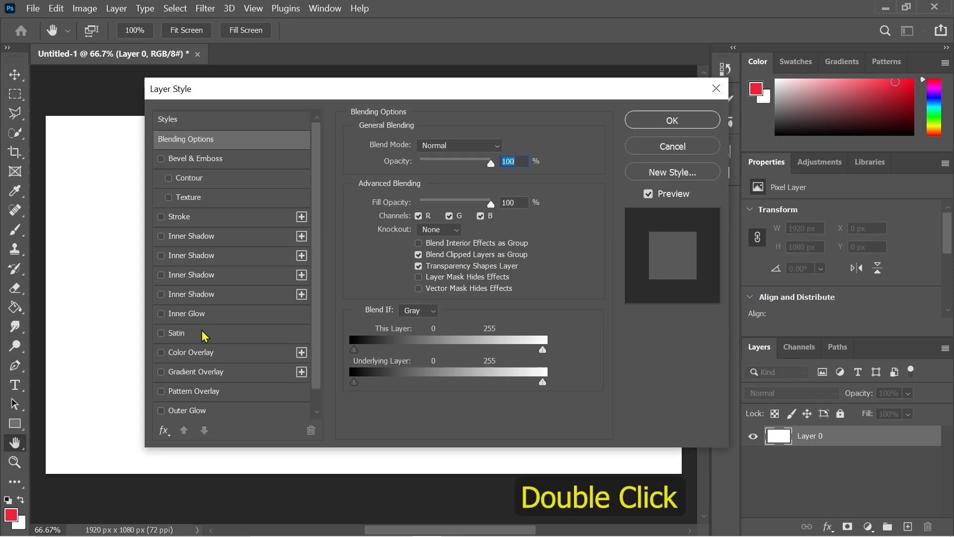
{"action": "left_click", "coordinate": [195, 373]}
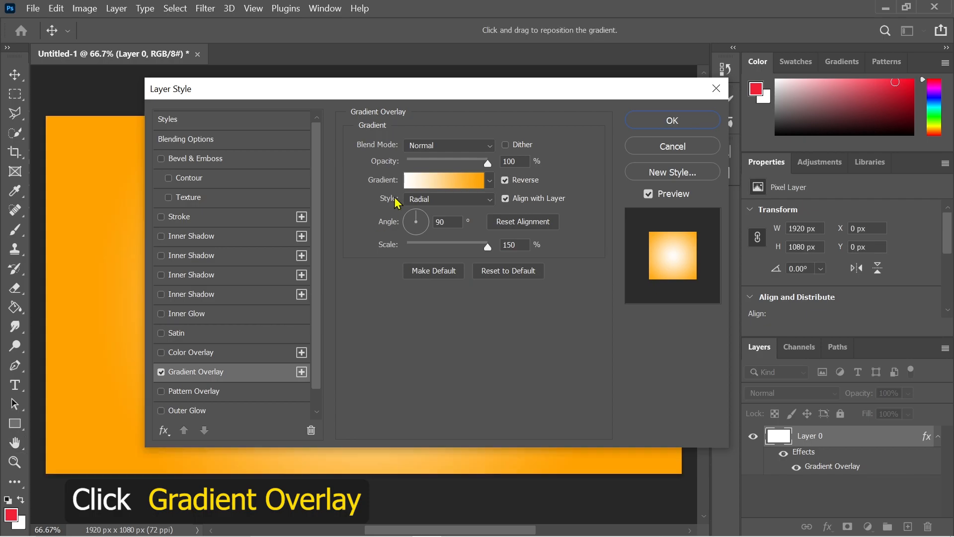
{"action": "left_click", "coordinate": [438, 146]}
{"action": "left_click", "coordinate": [447, 163]}
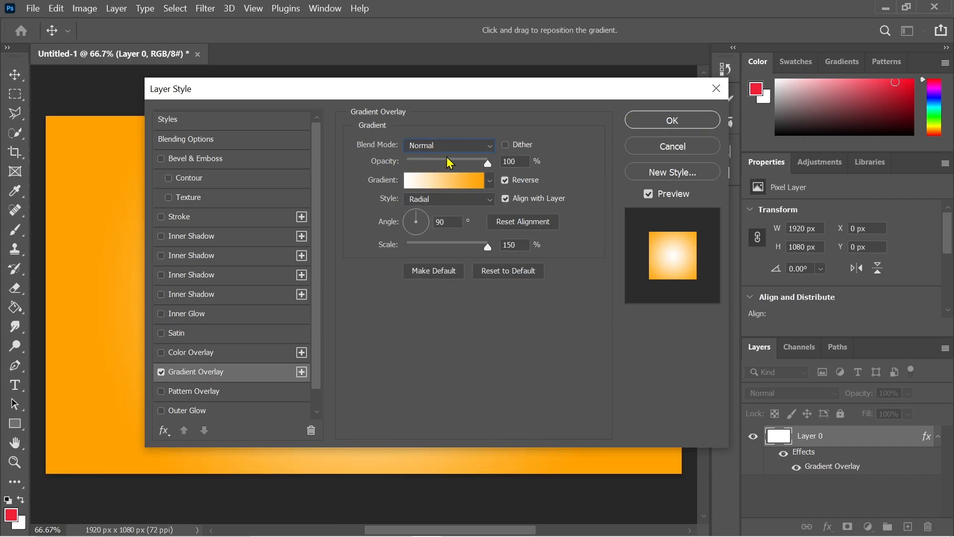
{"action": "left_click", "coordinate": [508, 162]}
Base the overlay gradient on the Black, White preset and set its black colour stop to ffa200
{"action": "left_click", "coordinate": [458, 184]}
{"action": "left_click", "coordinate": [325, 84]}
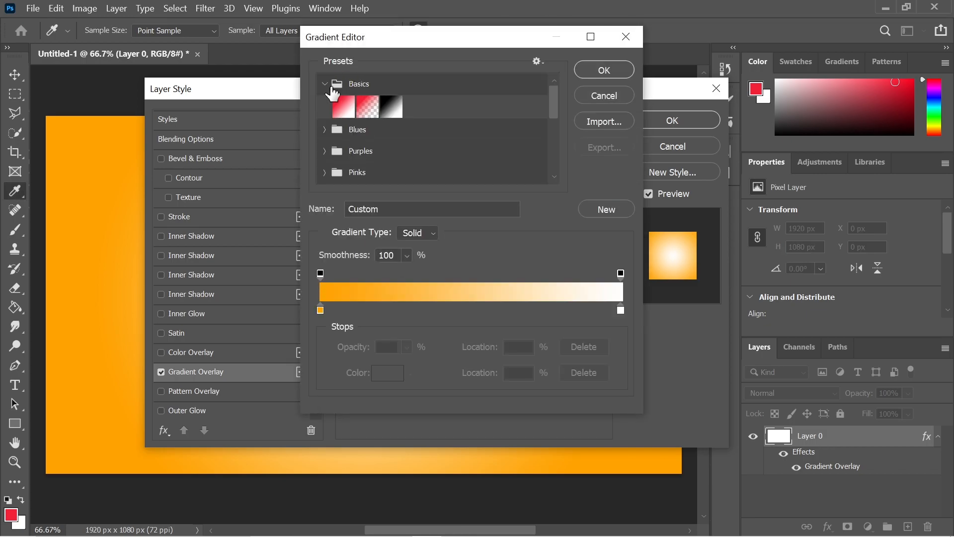
{"action": "left_click", "coordinate": [392, 103]}
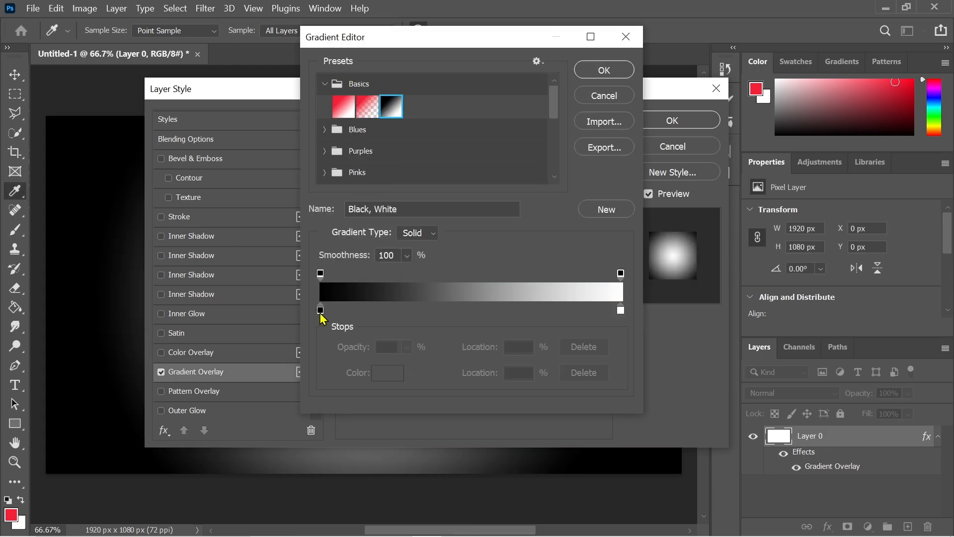
{"action": "left_click", "coordinate": [320, 310]}
{"action": "left_click", "coordinate": [388, 374]}
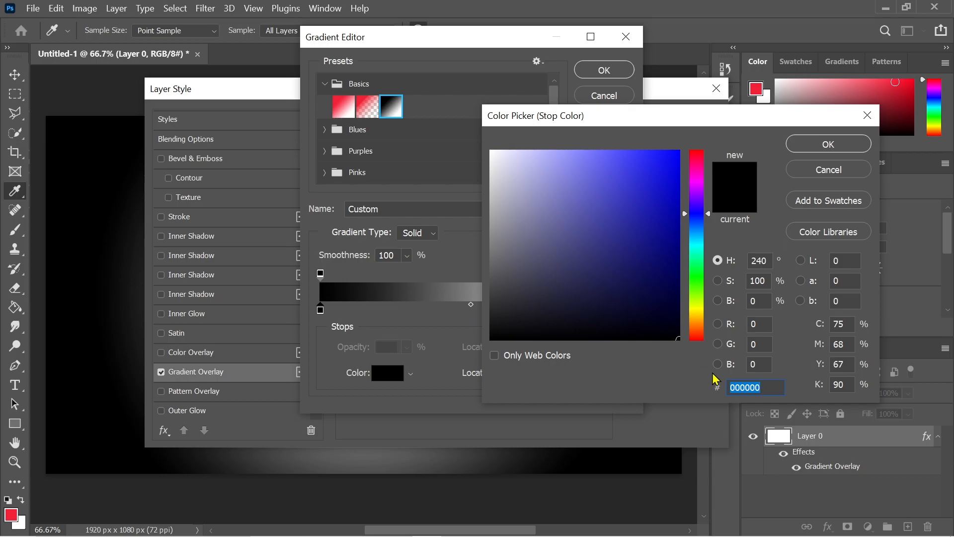
{"action": "type", "text": "ffa2"}
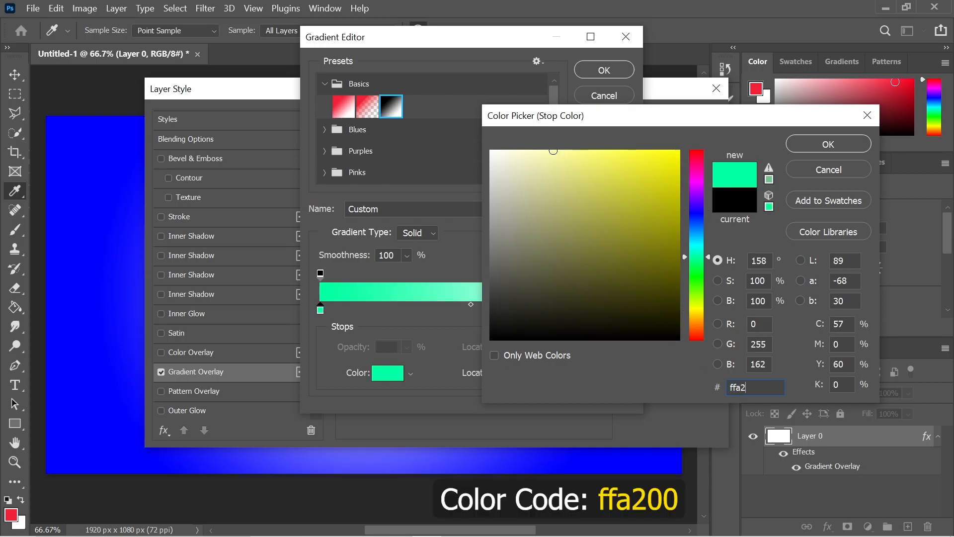
{"action": "type", "text": "00"}
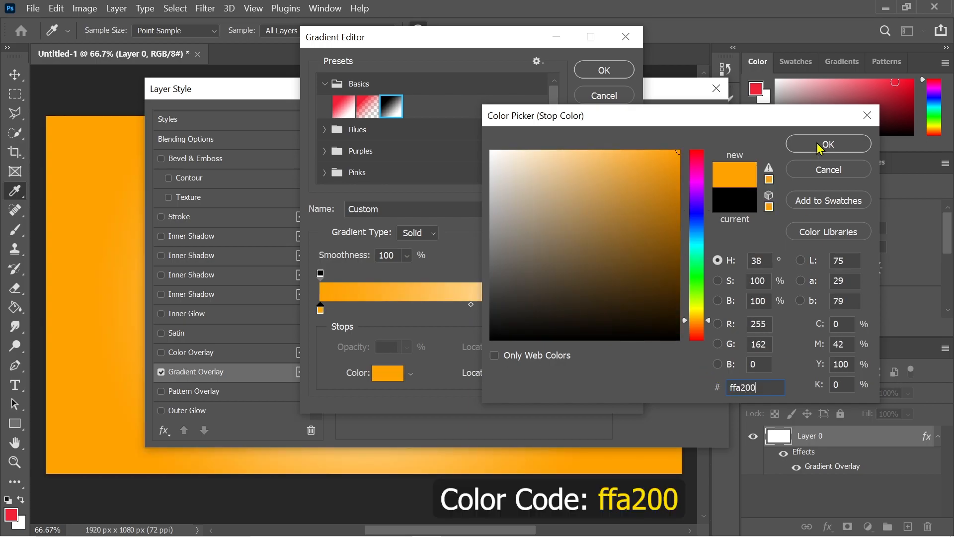
{"action": "left_click", "coordinate": [820, 145]}
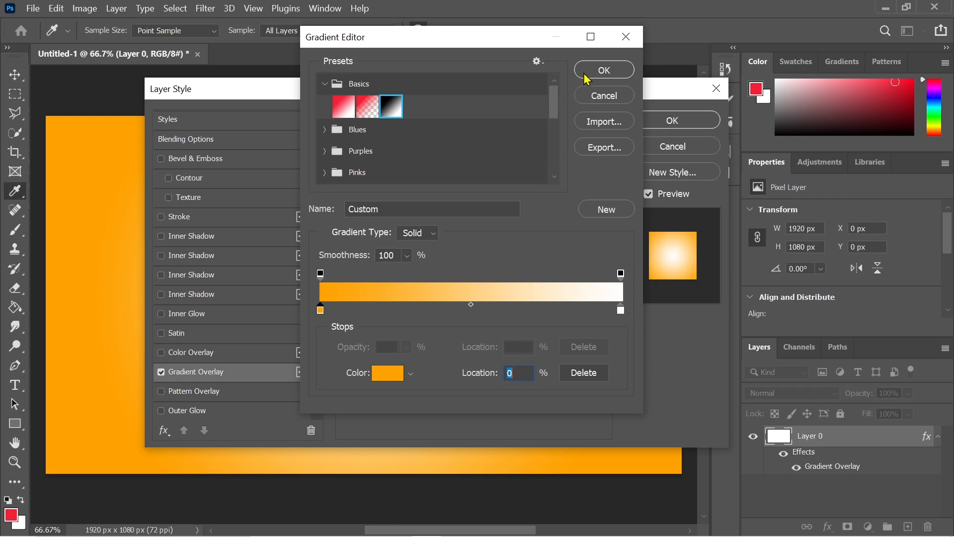
{"action": "left_click", "coordinate": [604, 70]}
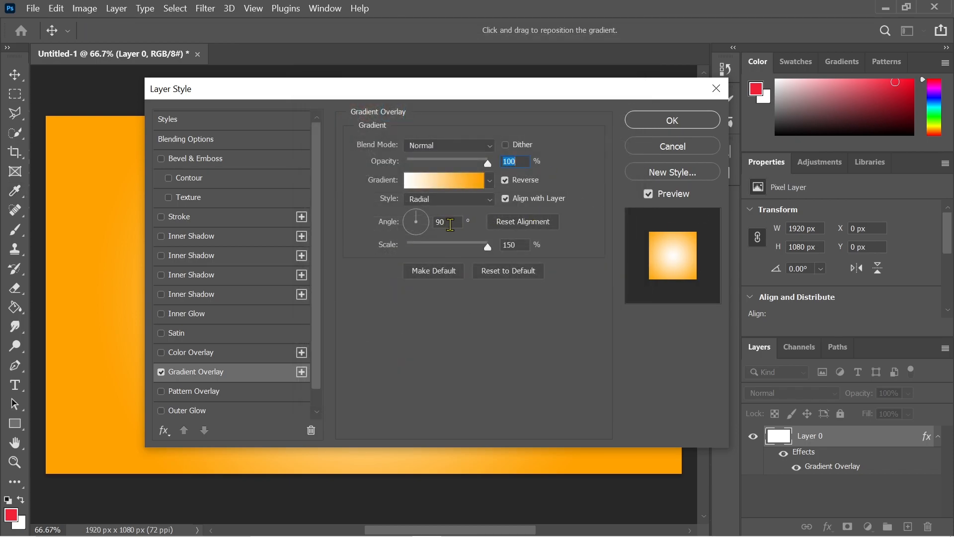
Set the gradient overlay to Radial style at 150% scale and apply the layer style
{"action": "left_click", "coordinate": [448, 198]}
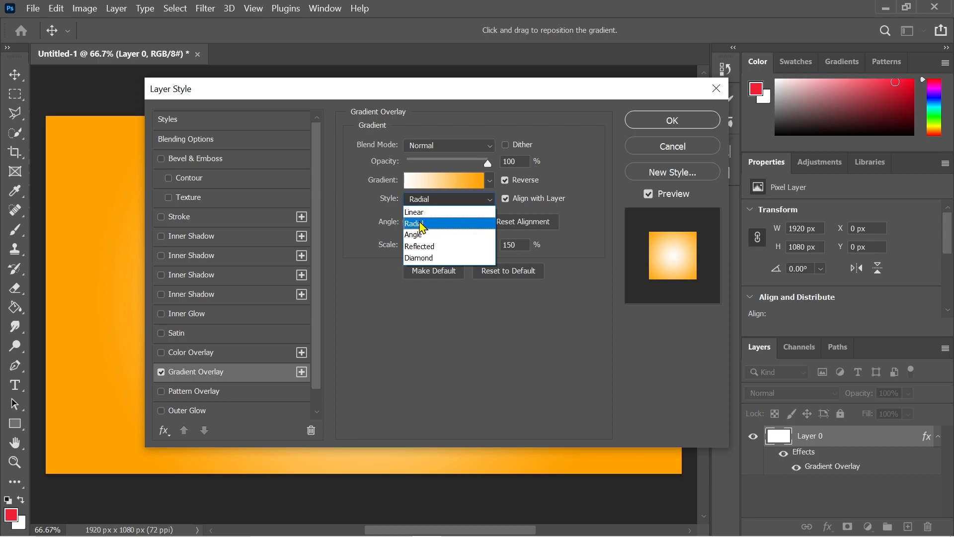
{"action": "left_click", "coordinate": [426, 225]}
{"action": "left_click_drag", "start_coordinate": [480, 248], "coordinate": [488, 249]}
{"action": "left_click", "coordinate": [666, 134]}
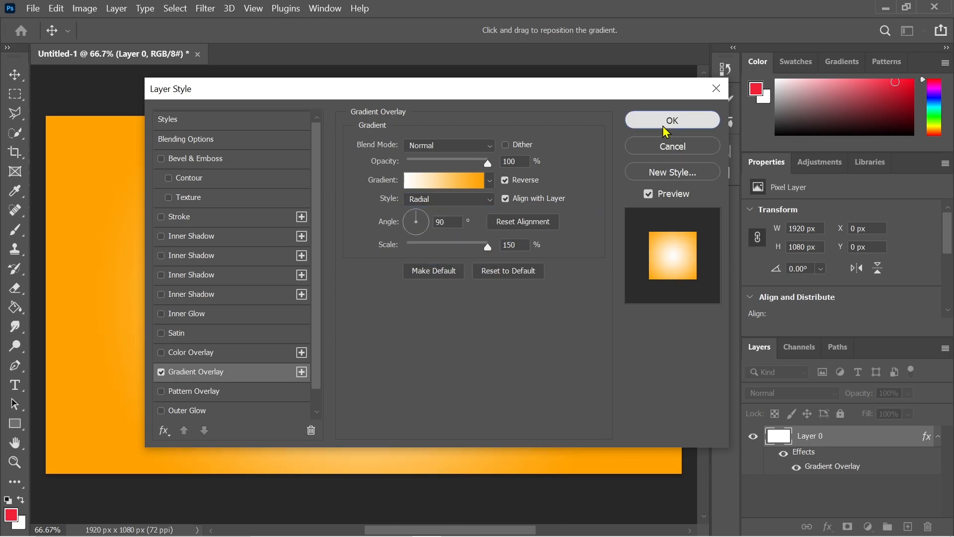
{"action": "key", "text": "w"}
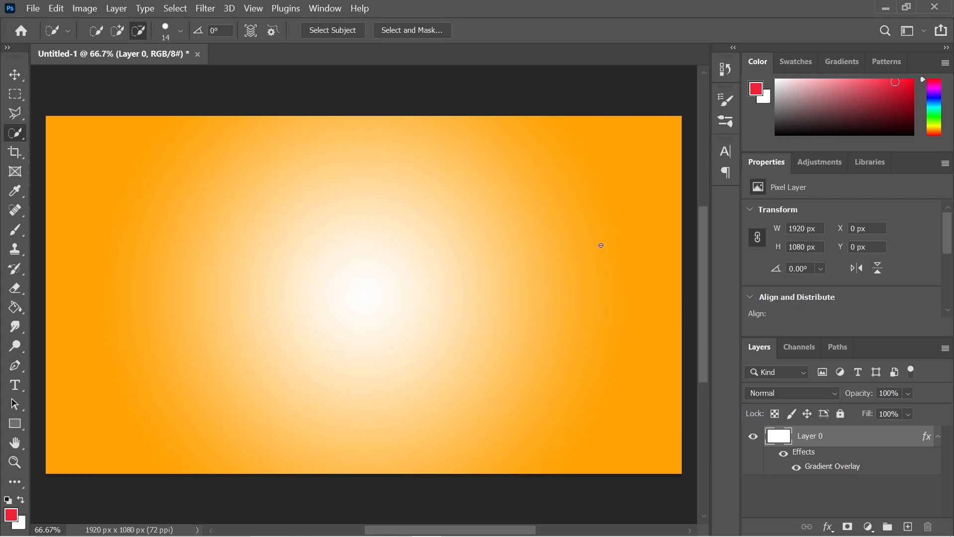
Open the photo woman-gde43de500_1920.jpg from the #012 folder
{"action": "left_click", "coordinate": [15, 75]}
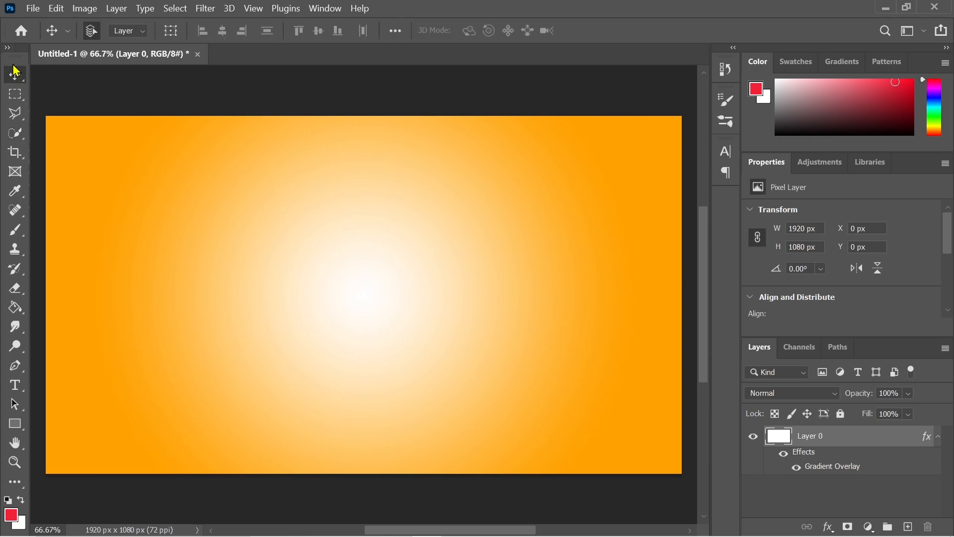
{"action": "left_click", "coordinate": [36, 10]}
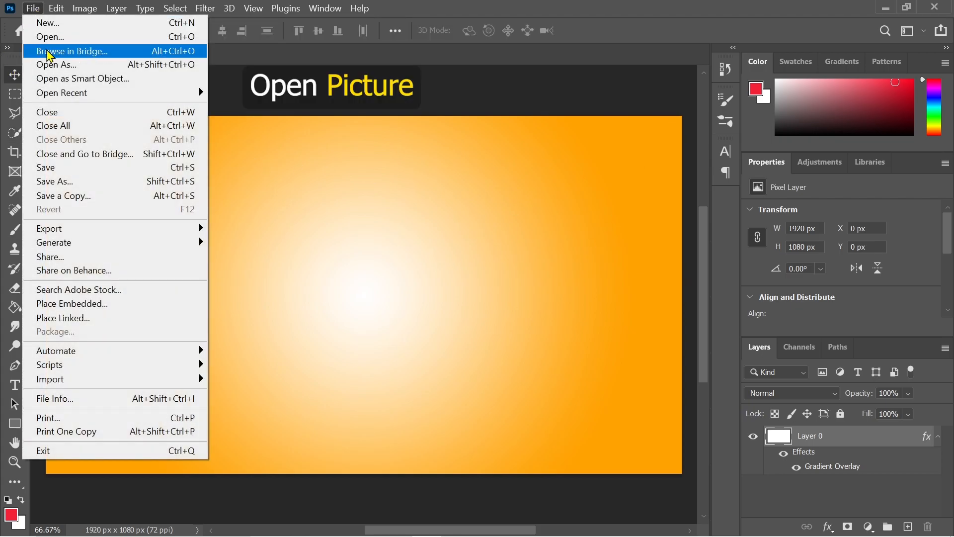
{"action": "left_click", "coordinate": [75, 40]}
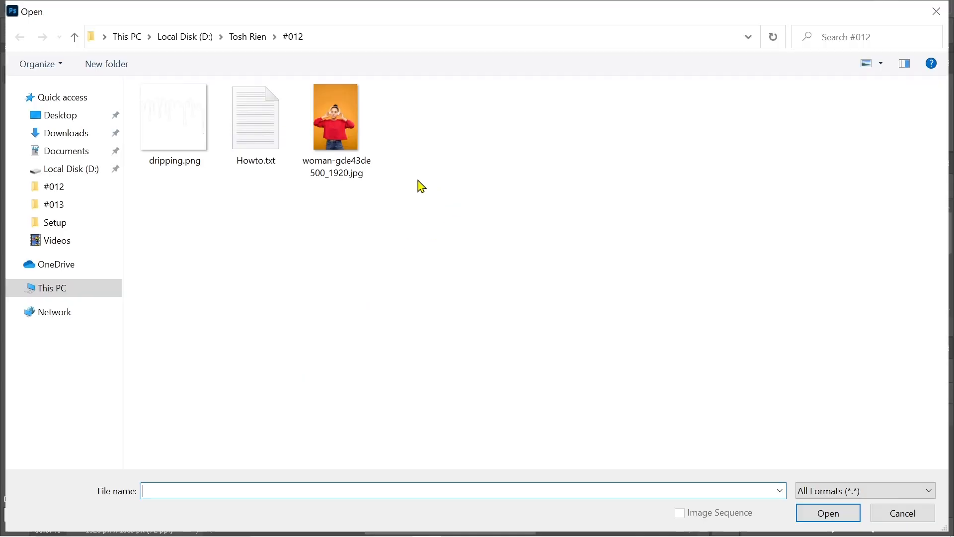
{"action": "double_click", "coordinate": [351, 132]}
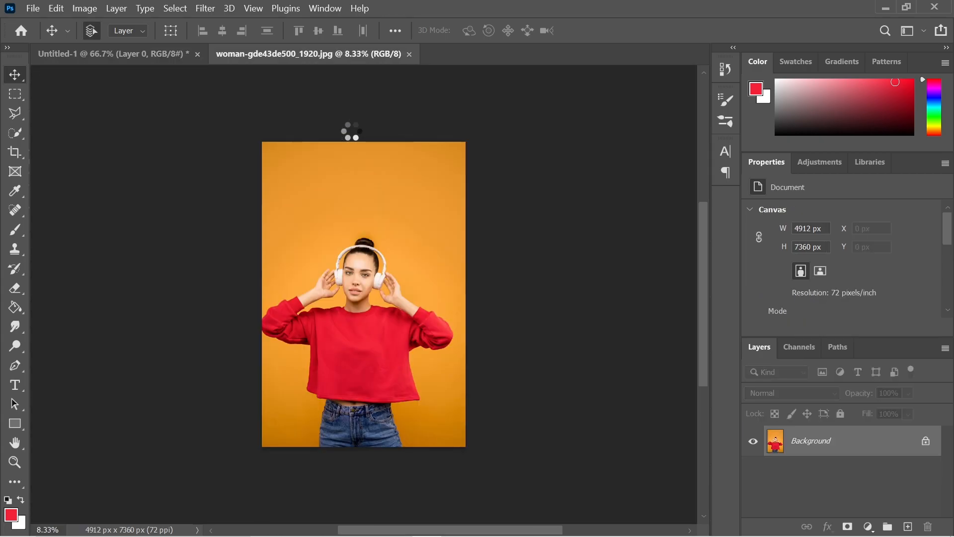
Crop the photo at full width from just above the woman's hair bun to the sweater's hem, about 3979 px high
{"action": "left_click", "coordinate": [15, 152]}
{"action": "left_click_drag", "start_coordinate": [366, 139], "coordinate": [375, 191]}
{"action": "left_click_drag", "start_coordinate": [368, 396], "coordinate": [405, 374]}
{"action": "left_click_drag", "start_coordinate": [465, 289], "coordinate": [466, 287]}
{"action": "left_click", "coordinate": [665, 30]}
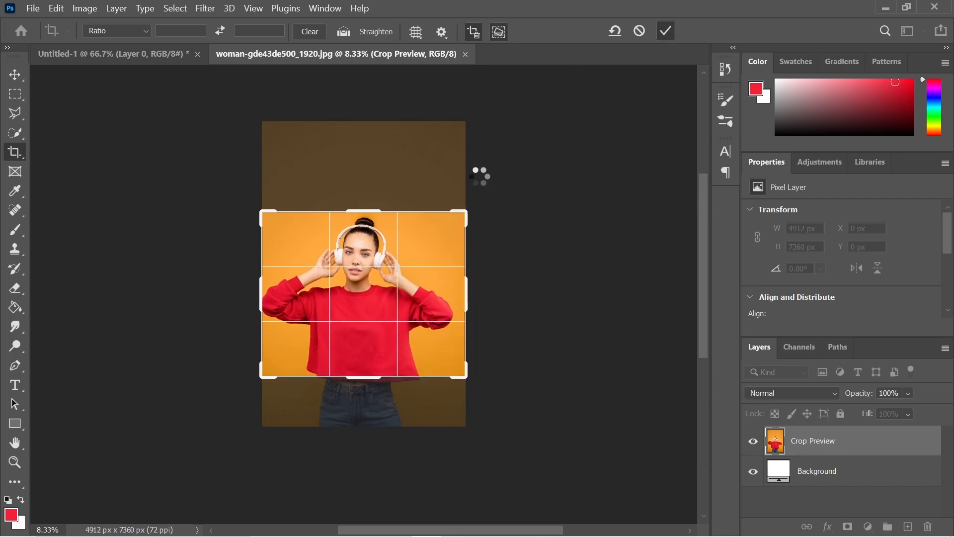
Copy the cropped photo into the Untitled-1 document as a new layer with the Move tool
{"action": "left_click", "coordinate": [16, 78]}
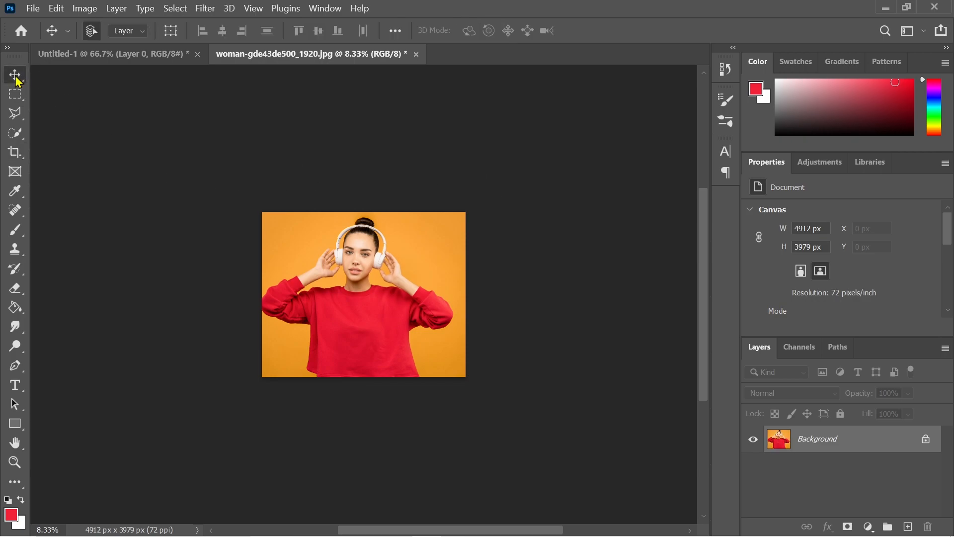
{"action": "left_click_drag", "start_coordinate": [366, 299], "coordinate": [148, 60]}
{"action": "left_click_drag", "start_coordinate": [305, 288], "coordinate": [305, 286]}
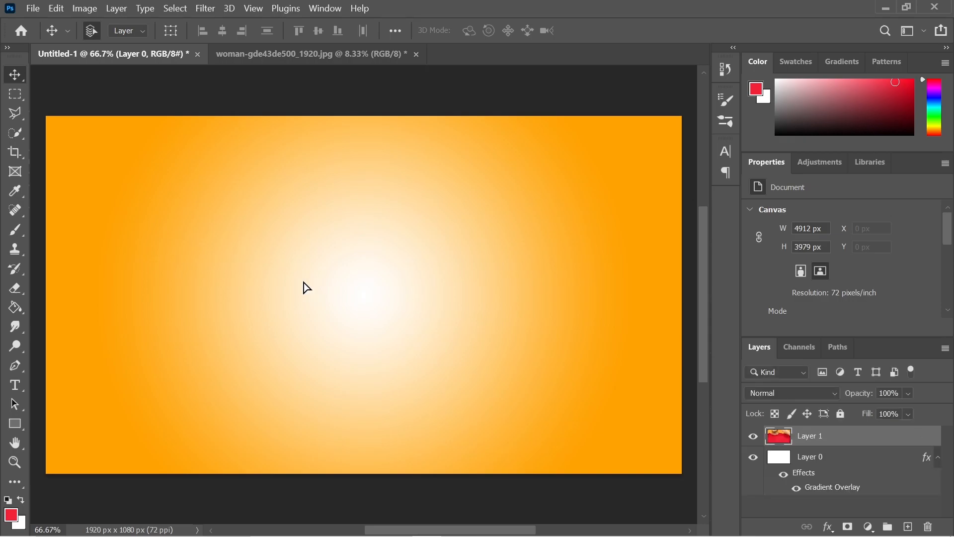
Scale the photo layer down proportionally with Free Transform to about 17% so it fits inside the canvas
{"action": "key", "text": "ctrl+minus"}
{"action": "key", "text": "ctrl+minus"}
{"action": "key", "text": "ctrl+minus"}
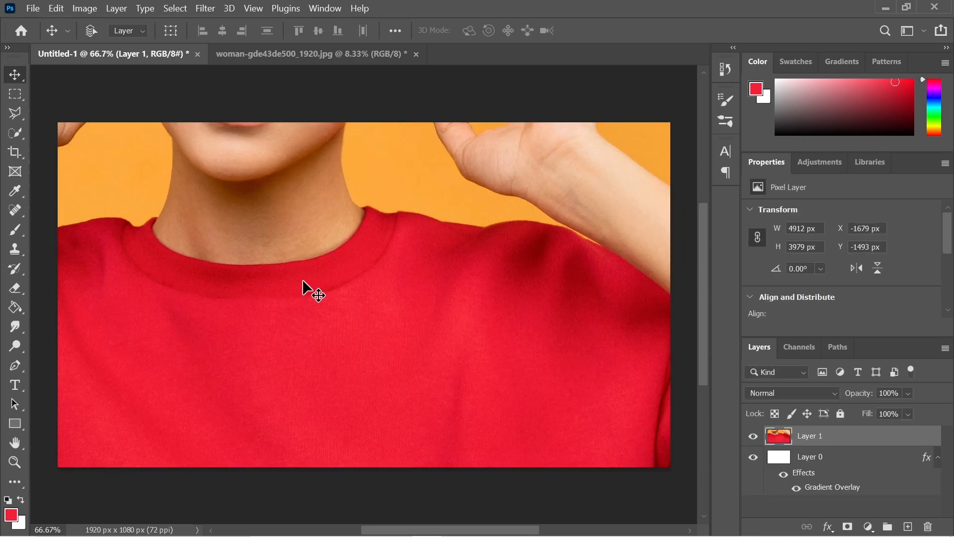
{"action": "key", "text": "ctrl+minus"}
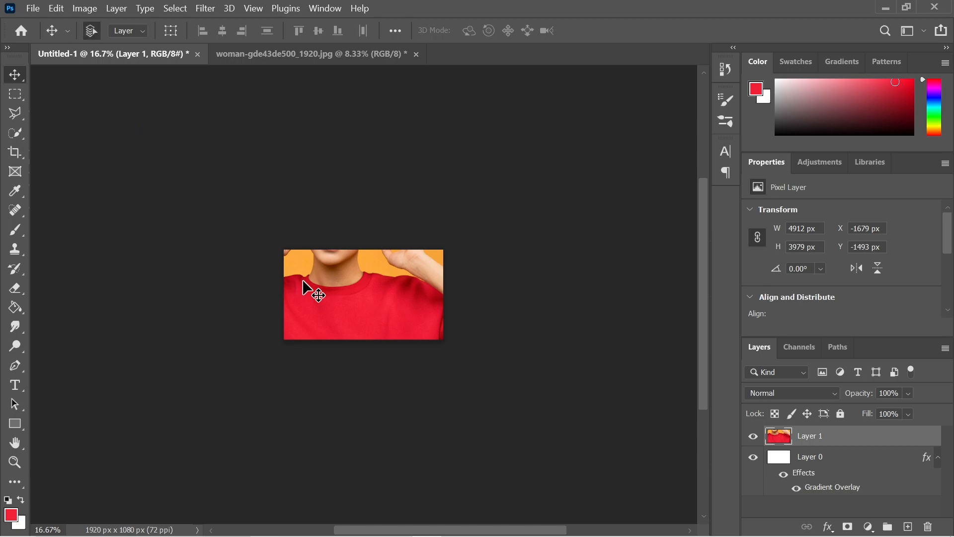
{"action": "key", "text": "ctrl+t"}
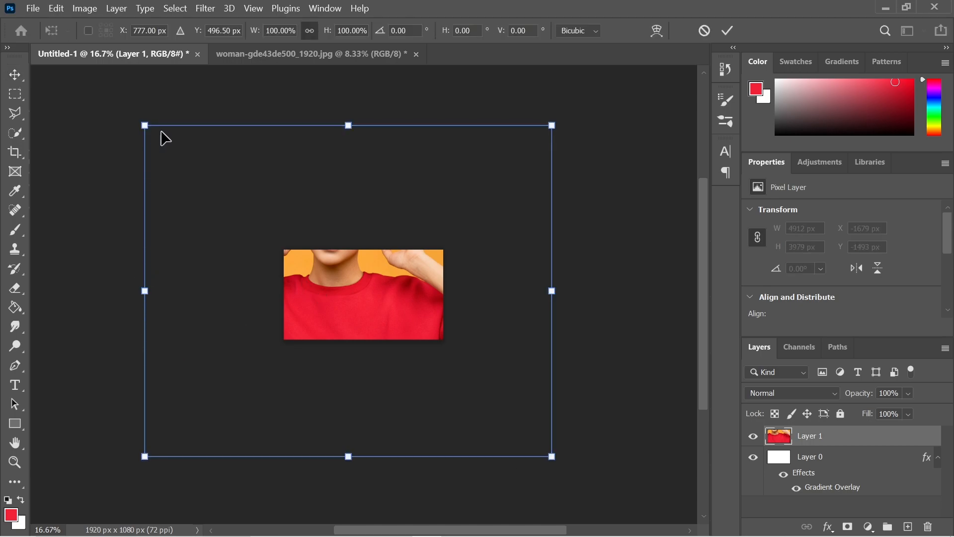
{"action": "left_click_drag", "start_coordinate": [157, 141], "coordinate": [330, 277]}
{"action": "left_click_drag", "start_coordinate": [554, 451], "coordinate": [366, 297]}
{"action": "key", "text": "ctrl+plus"}
{"action": "key", "text": "ctrl+plus"}
{"action": "key", "text": "ctrl+plus"}
{"action": "key", "text": "ctrl+plus"}
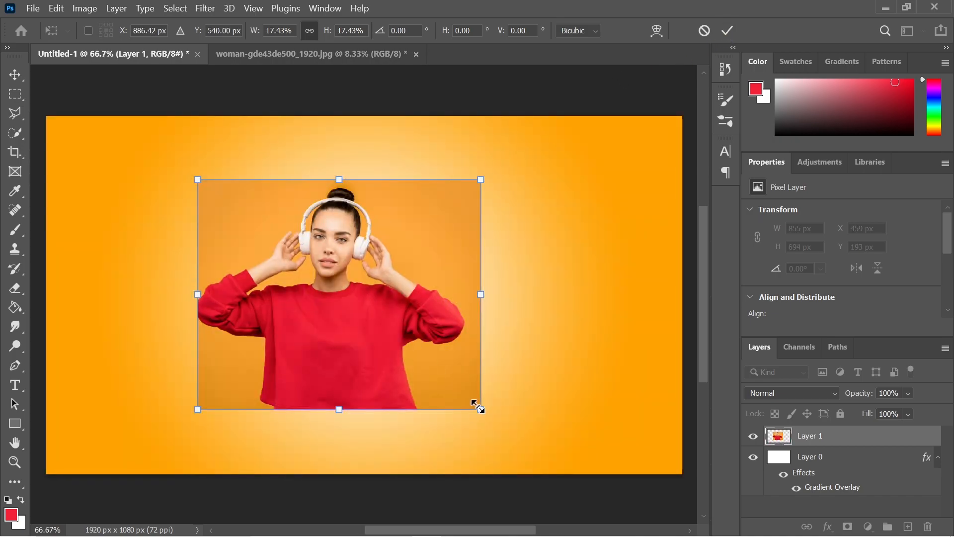
Enlarge the photo to about 24%, centre it horizontally on the canvas, and apply the transform
{"action": "left_click_drag", "start_coordinate": [480, 409], "coordinate": [516, 448]}
{"action": "left_click_drag", "start_coordinate": [194, 171], "coordinate": [143, 129]}
{"action": "left_click_drag", "start_coordinate": [405, 214], "coordinate": [437, 211]}
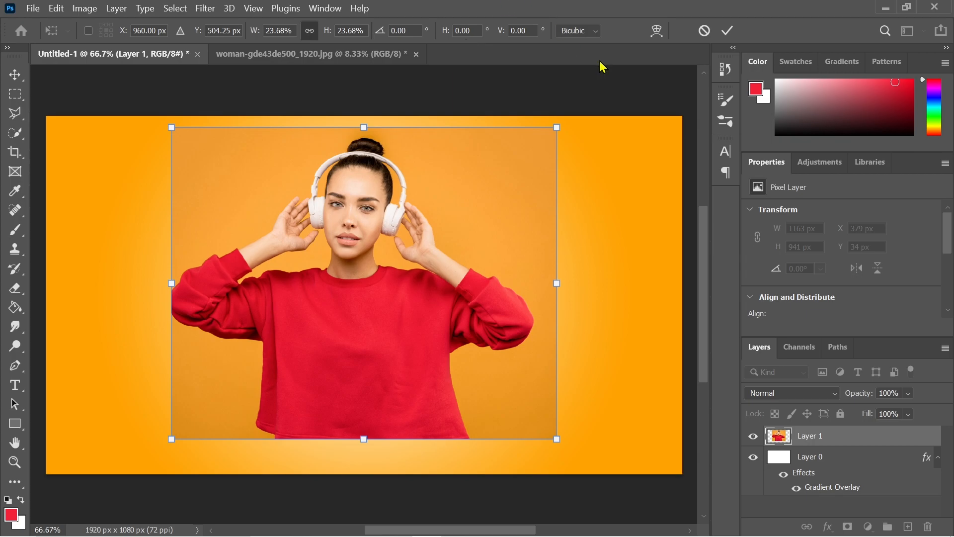
{"action": "left_click", "coordinate": [727, 30]}
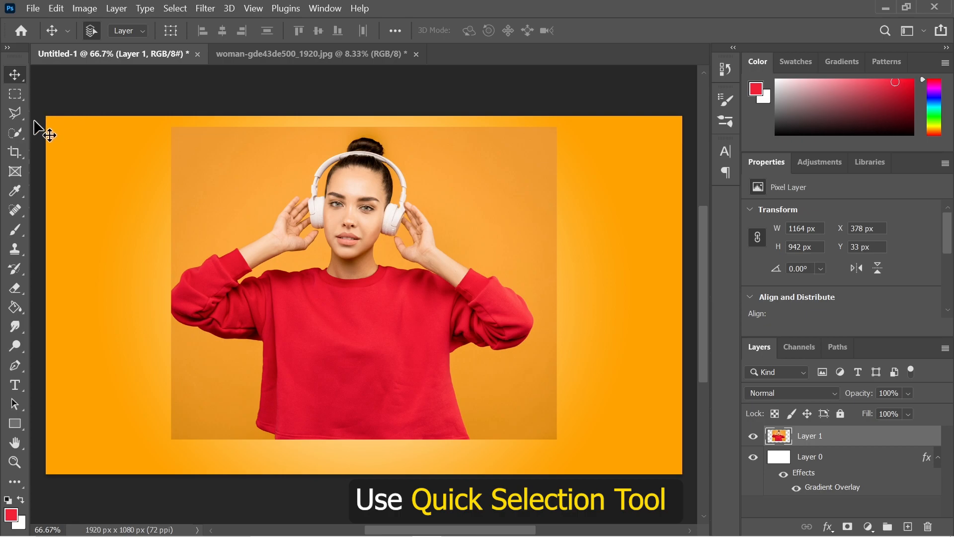
Select the woman with Select Subject and subtract the background gap between her hair and the left side of the headphone band
{"action": "left_click", "coordinate": [19, 136]}
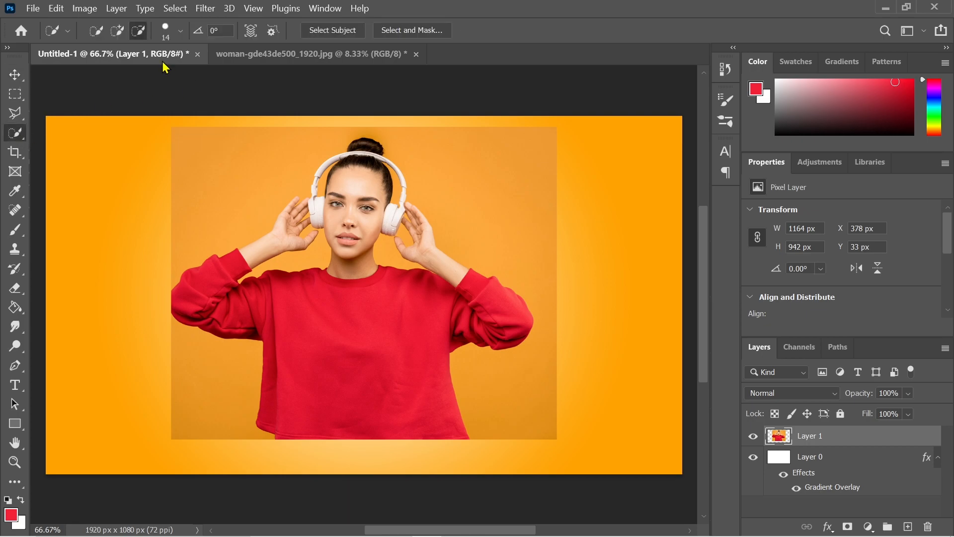
{"action": "left_click", "coordinate": [342, 31]}
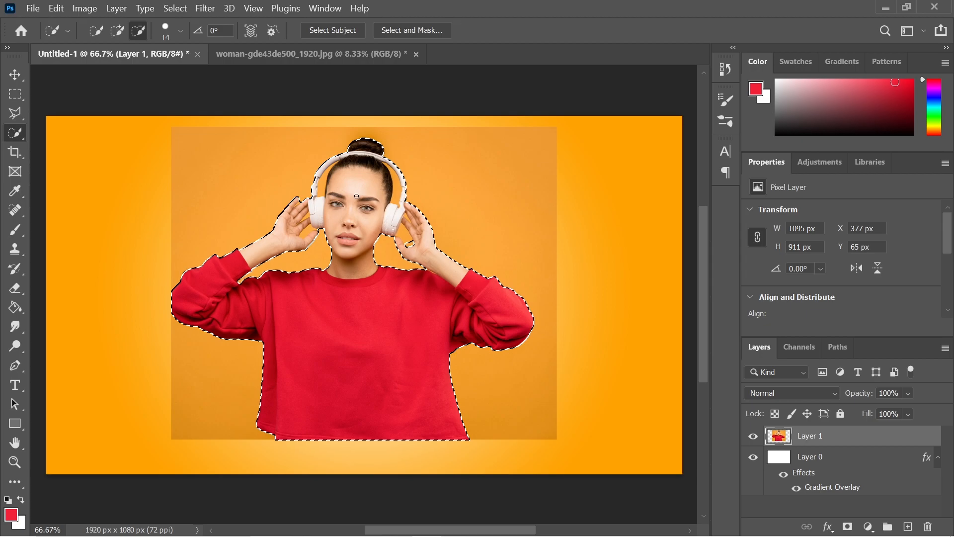
{"action": "scroll", "coordinate": [355, 194], "scroll_direction": "up", "scroll_amount": 3}
{"action": "scroll", "coordinate": [356, 195], "scroll_direction": "up", "scroll_amount": 5}
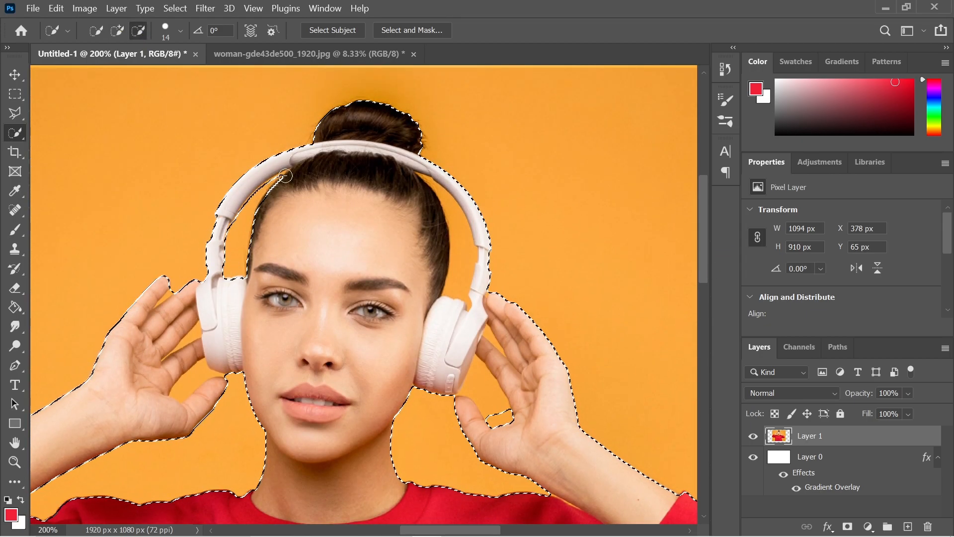
{"action": "left_click", "coordinate": [236, 231]}
{"action": "left_click_drag", "start_coordinate": [247, 211], "coordinate": [279, 189]}
Refine the selection by subtracting the gaps inside the right headphone band and beside the hands, keeping all the hair selected
{"action": "left_click", "coordinate": [117, 30]}
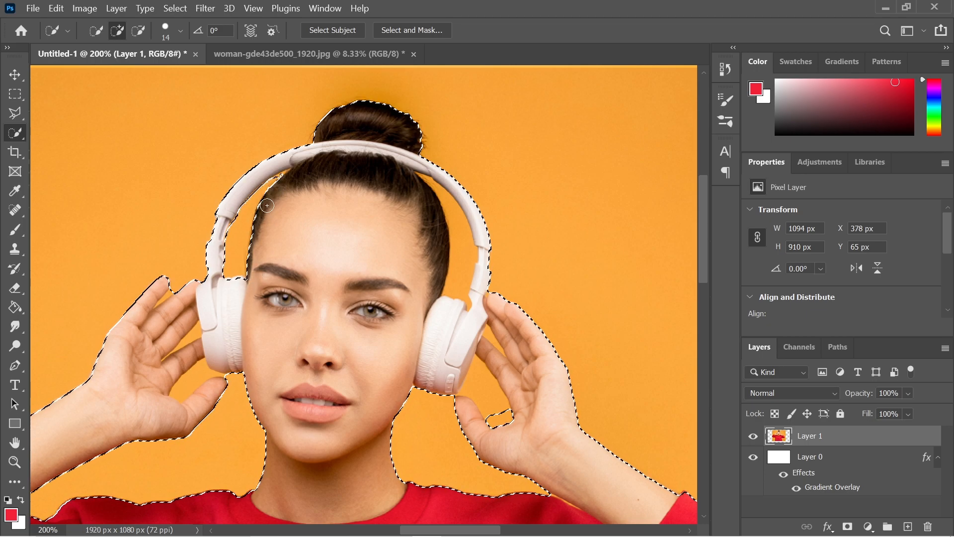
{"action": "left_click", "coordinate": [138, 31]}
{"action": "mouse_move", "coordinate": [422, 185]}
{"action": "left_mouse_down"}
{"action": "mouse_move", "coordinate": [444, 215]}
{"action": "mouse_move", "coordinate": [362, 170]}
{"action": "left_mouse_up"}
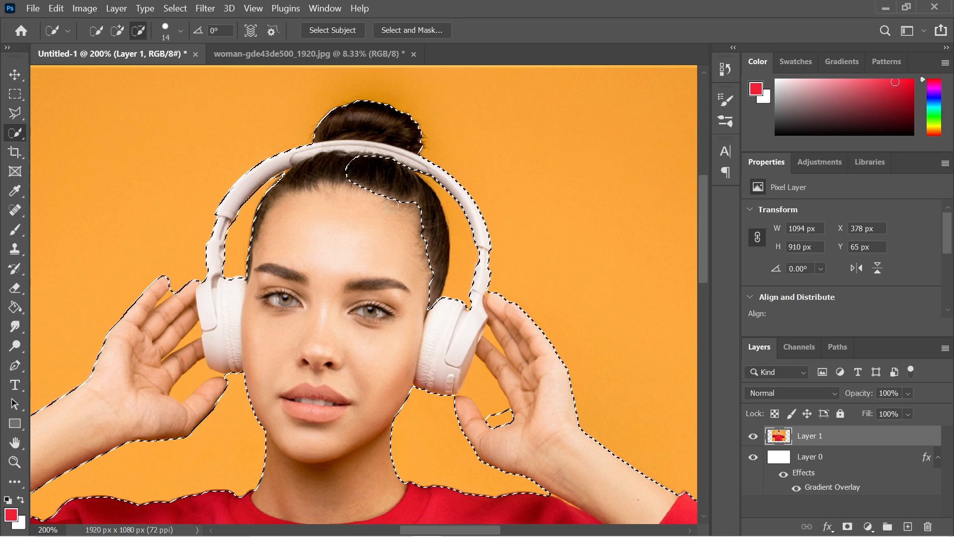
{"action": "left_click", "coordinate": [119, 33]}
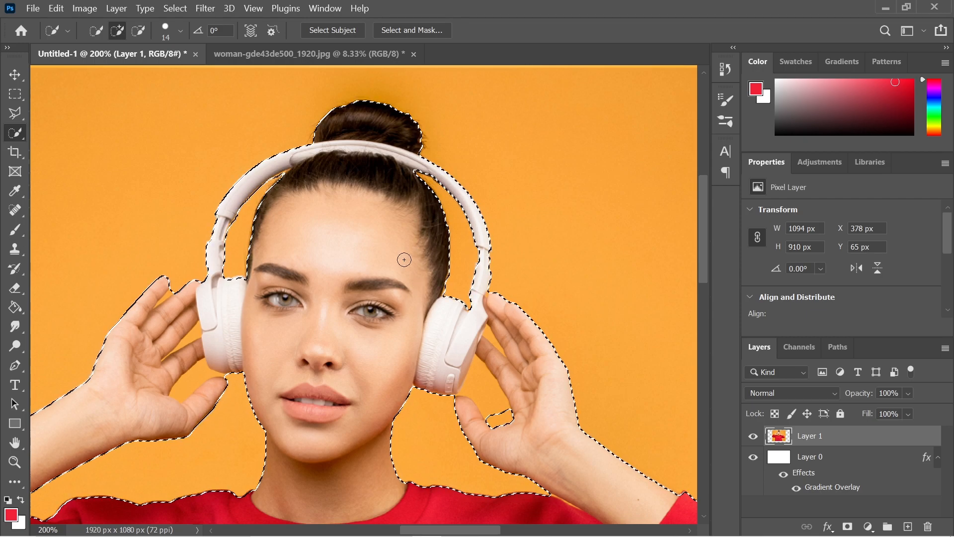
{"action": "key", "text": "alt"}
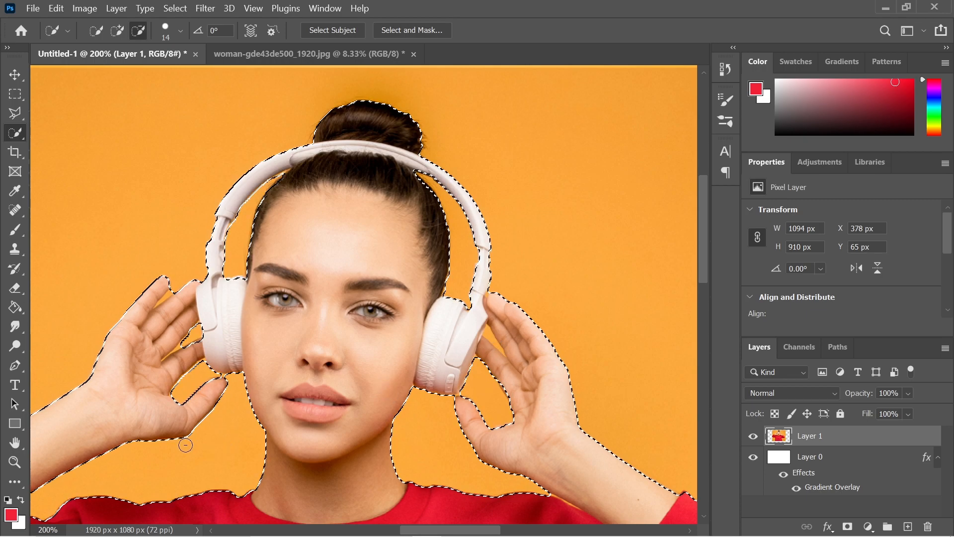
Set the Quick Selection brush size to 5 px
{"action": "left_click", "coordinate": [166, 31]}
{"action": "left_click_drag", "start_coordinate": [218, 55], "coordinate": [184, 46]}
{"action": "type", "text": "5"}
{"action": "key", "text": "Return"}
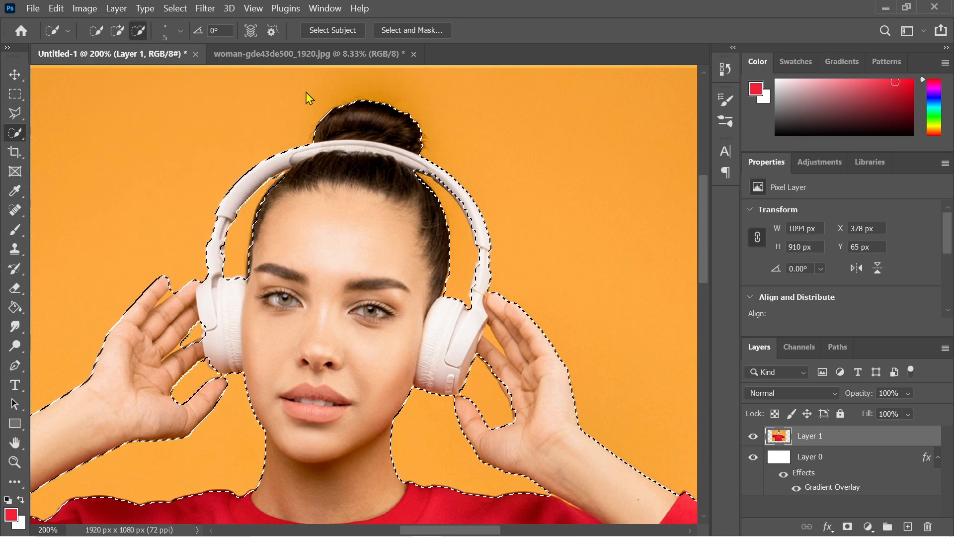
Subtract the small background gaps between the fingers of both hands from the selection
{"action": "key", "text": "ctrl+plus"}
{"action": "left_click_drag", "start_coordinate": [705, 242], "coordinate": [705, 259]}
{"action": "left_click_drag", "start_coordinate": [553, 196], "coordinate": [551, 205]}
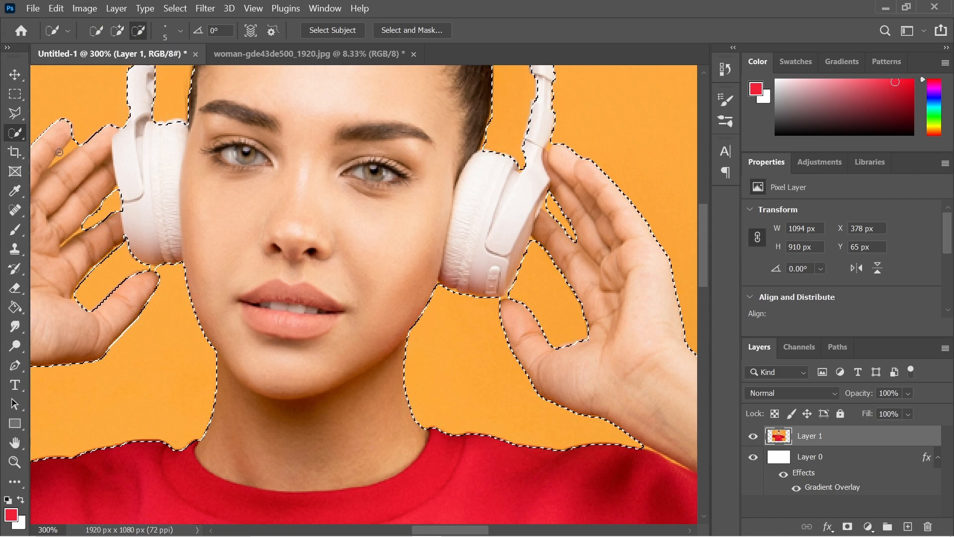
{"action": "left_click_drag", "start_coordinate": [77, 139], "coordinate": [64, 157]}
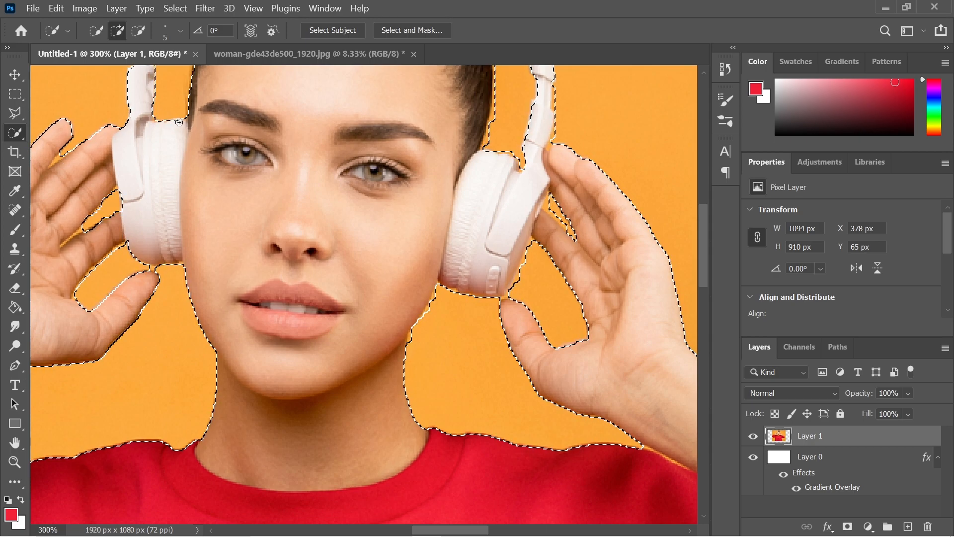
Refine the woman's selection in Select and Mask with a 1 px radius, Smart Radius and Decontaminate Colors turned on
{"action": "left_click_drag", "start_coordinate": [704, 251], "coordinate": [706, 426]}
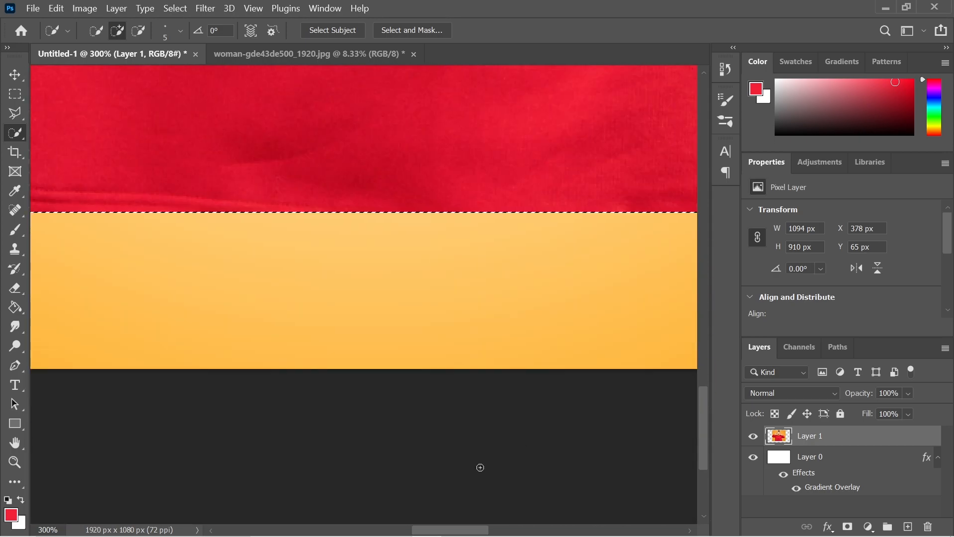
{"action": "left_click_drag", "start_coordinate": [470, 529], "coordinate": [381, 515]}
{"action": "left_click_drag", "start_coordinate": [706, 403], "coordinate": [703, 269]}
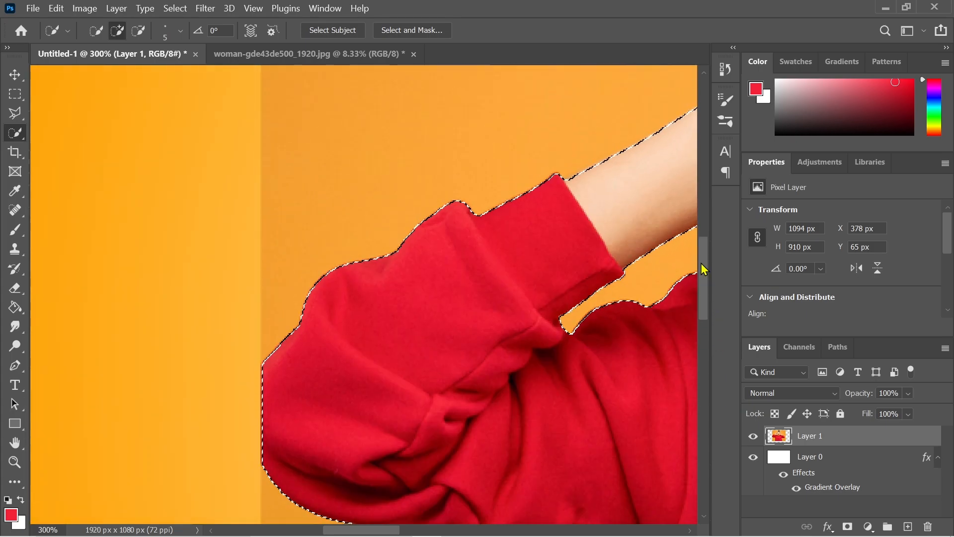
{"action": "key", "text": "ctrl+minus"}
{"action": "key", "text": "ctrl+minus"}
{"action": "key", "text": "ctrl+minus"}
{"action": "left_click_drag", "start_coordinate": [431, 530], "coordinate": [469, 531]}
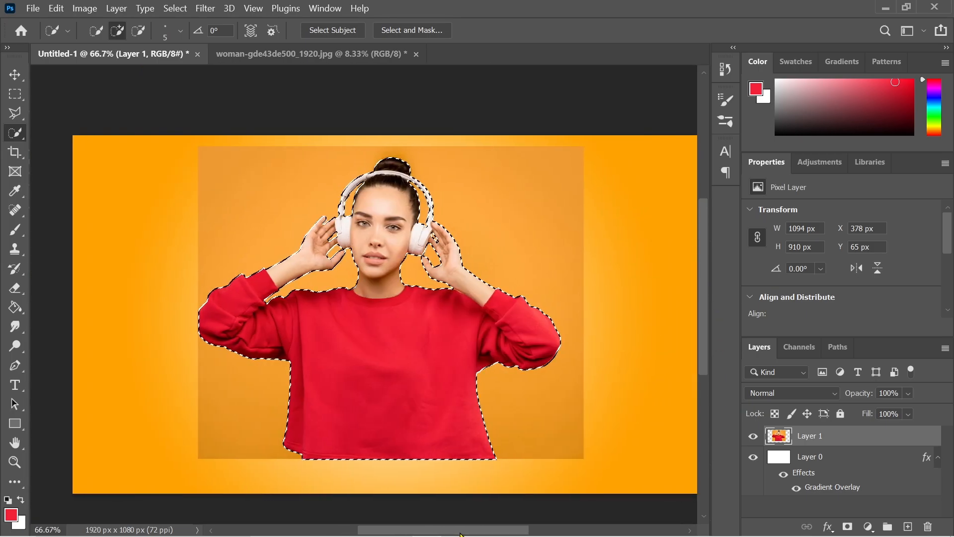
{"action": "left_click", "coordinate": [409, 34]}
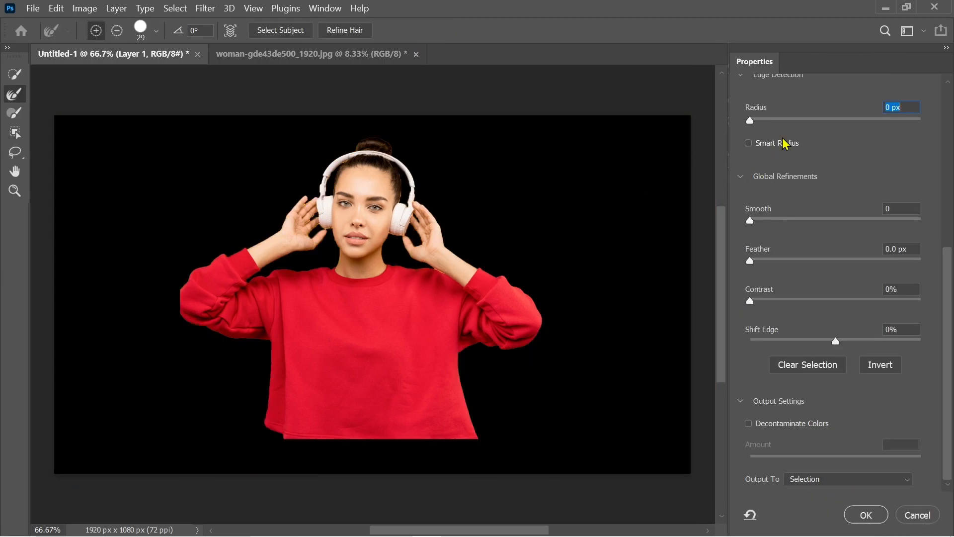
{"action": "left_click", "coordinate": [756, 119]}
{"action": "scroll", "coordinate": [950, 267], "scroll_direction": "up", "scroll_amount": 8}
{"action": "scroll", "coordinate": [950, 239], "scroll_direction": "down", "scroll_amount": 5}
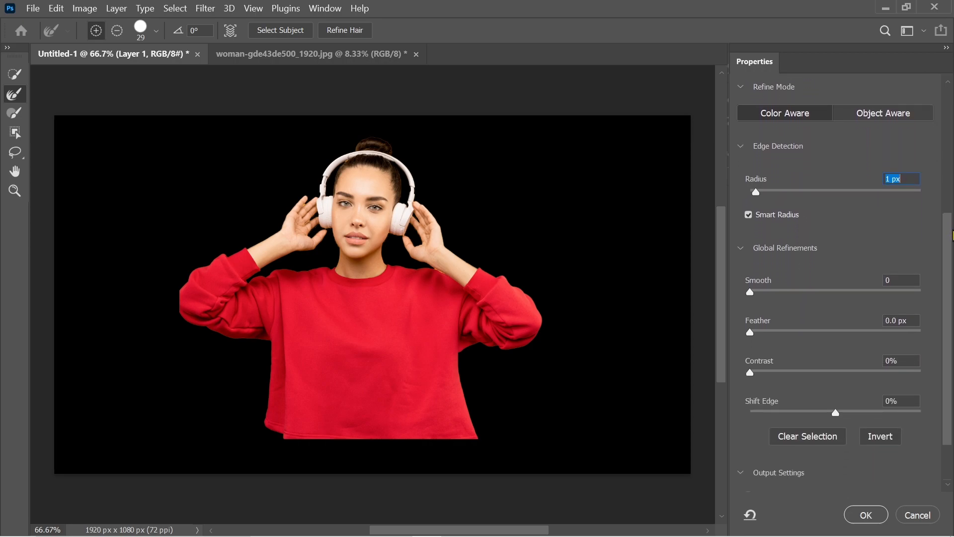
{"action": "scroll", "coordinate": [952, 234], "scroll_direction": "down", "scroll_amount": 2}
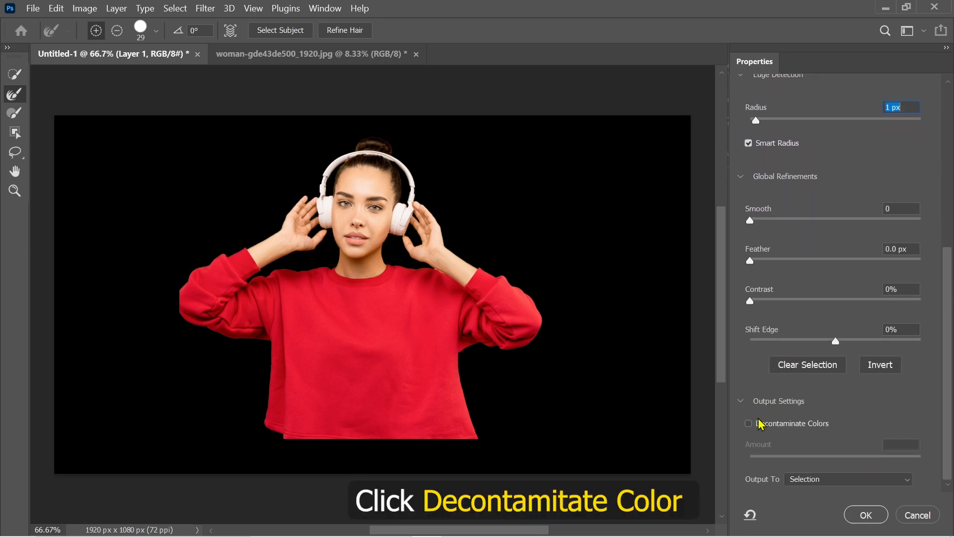
{"action": "left_click", "coordinate": [749, 424]}
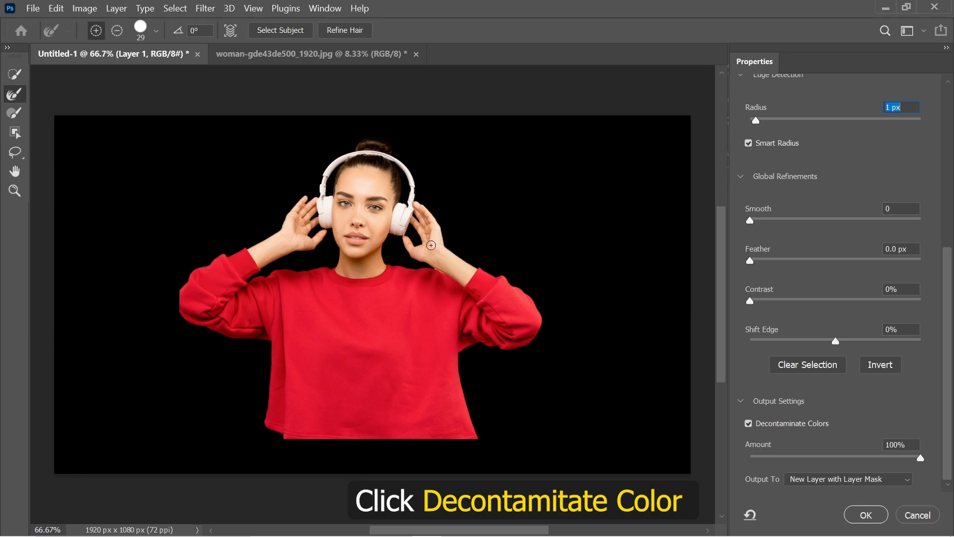
Brush away the orange fringe with Refine Edge along the right shoulder and between the right headphone cup and hand
{"action": "key", "text": "ctrl+plus"}
{"action": "key", "text": "ctrl+plus"}
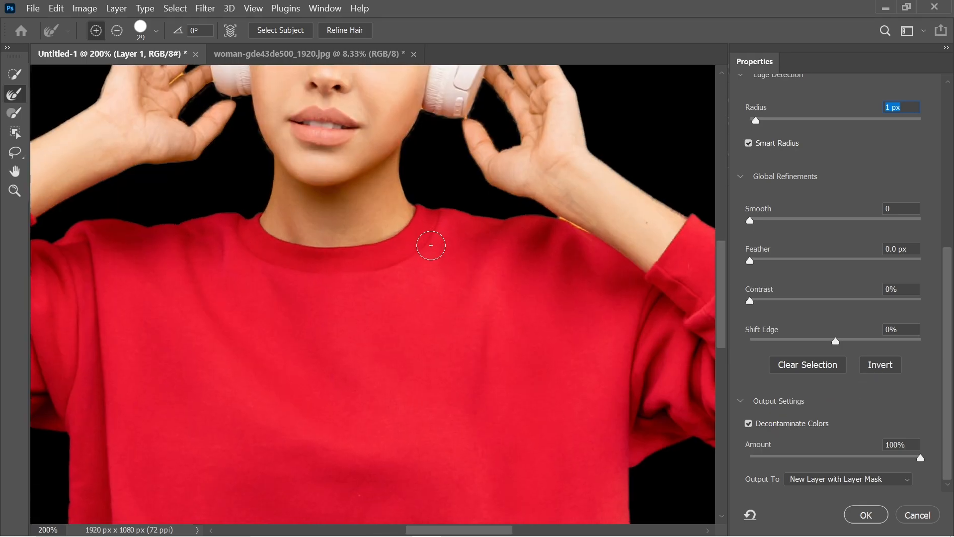
{"action": "left_click_drag", "start_coordinate": [564, 219], "coordinate": [584, 232]}
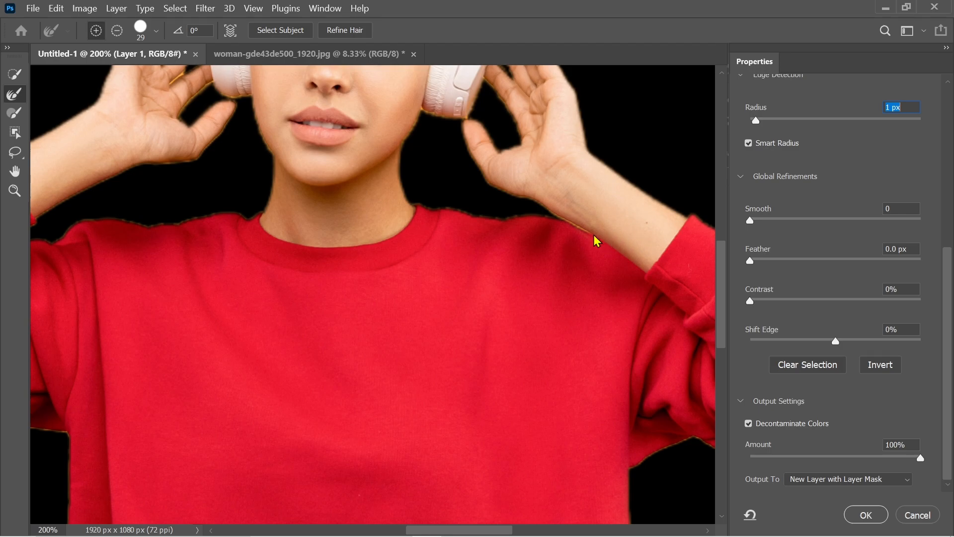
{"action": "scroll", "coordinate": [725, 264], "scroll_direction": "up", "scroll_amount": 3}
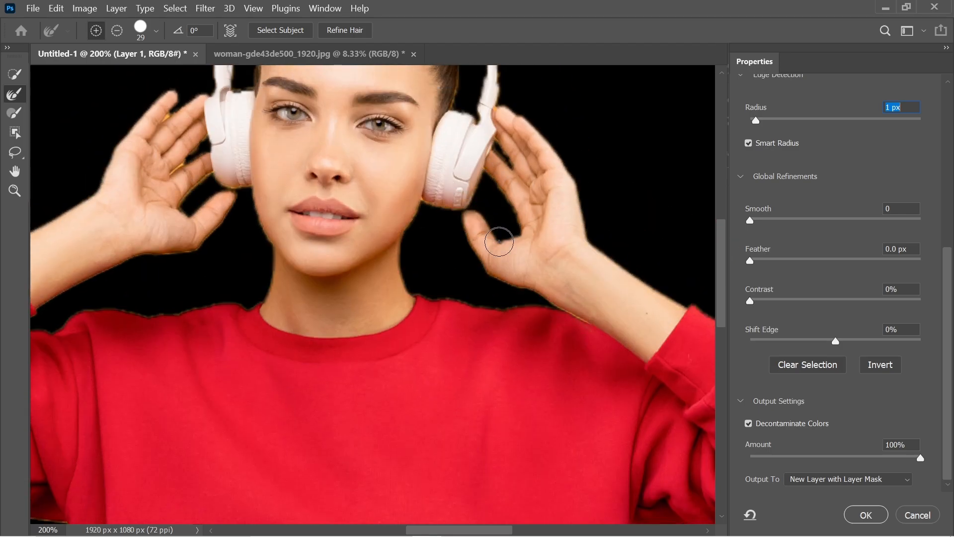
{"action": "mouse_move", "coordinate": [490, 173]}
{"action": "left_mouse_down"}
{"action": "mouse_move", "coordinate": [510, 215]}
{"action": "mouse_move", "coordinate": [478, 199]}
{"action": "left_mouse_up"}
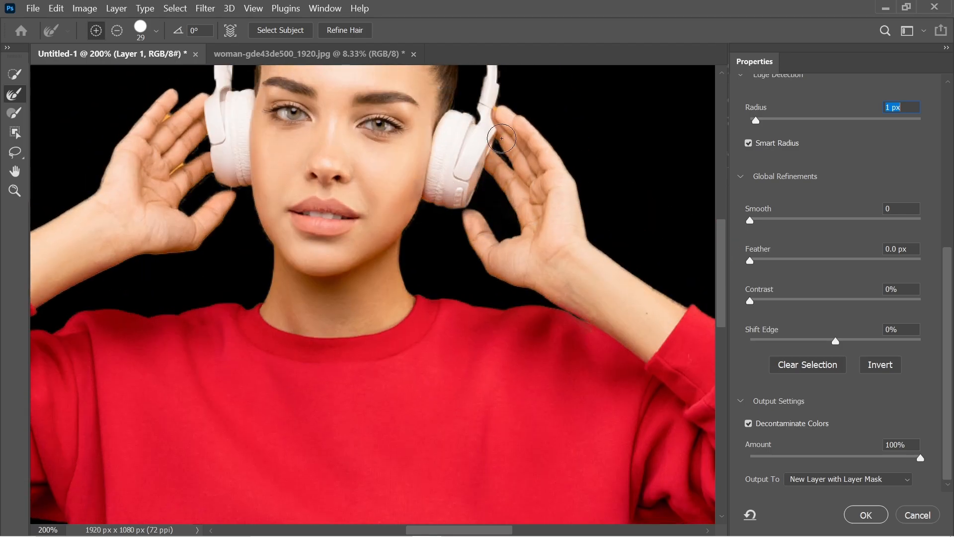
Refine the edges around the left side of the headphone band, above its ear cup, and between the left hand's fingers
{"action": "scroll", "coordinate": [680, 230], "scroll_direction": "up", "scroll_amount": 2}
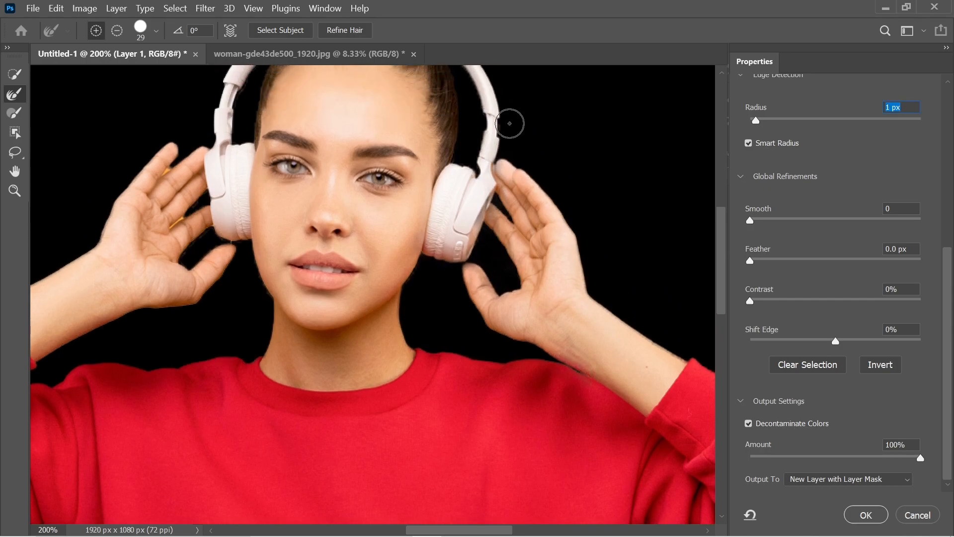
{"action": "scroll", "coordinate": [692, 241], "scroll_direction": "up", "scroll_amount": 5}
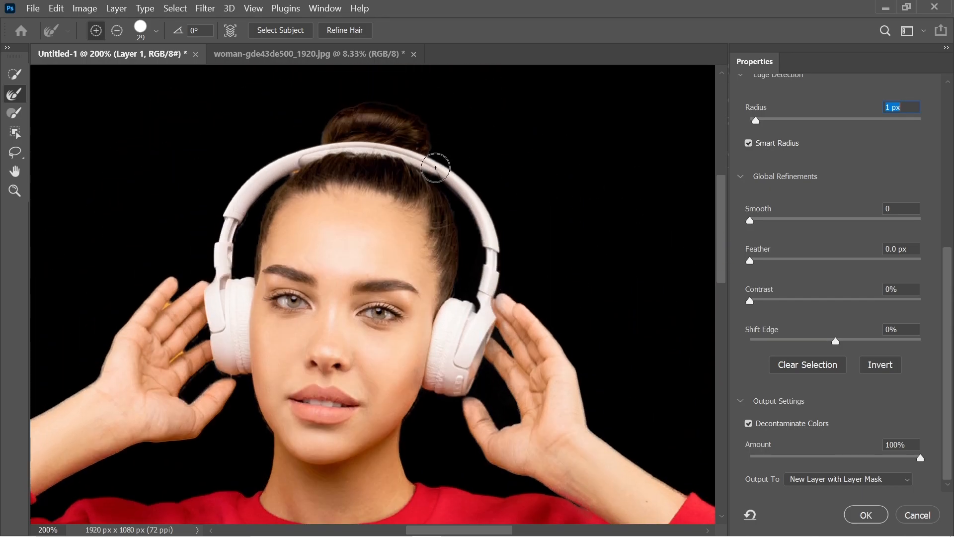
{"action": "left_click_drag", "start_coordinate": [230, 236], "coordinate": [225, 264]}
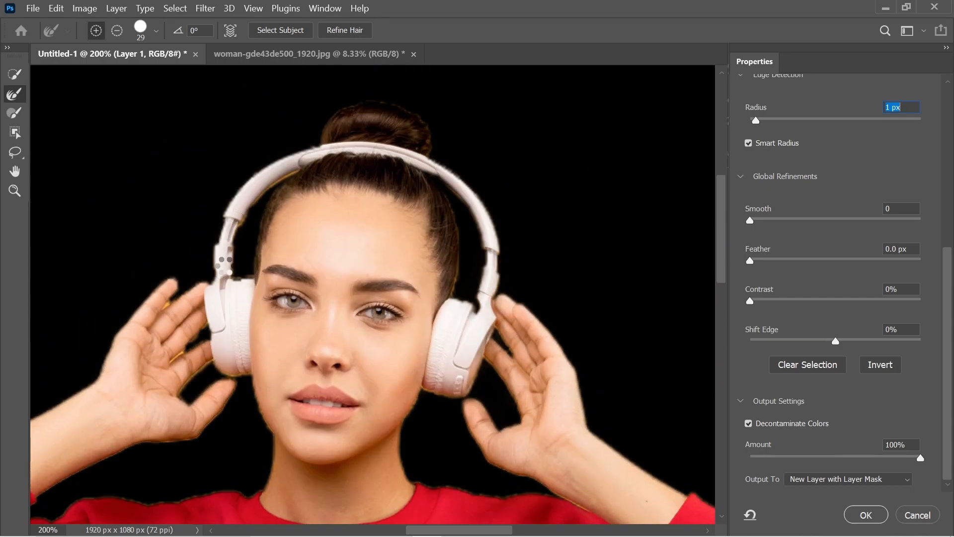
{"action": "left_click", "coordinate": [238, 273]}
{"action": "left_click", "coordinate": [161, 304]}
{"action": "left_click", "coordinate": [176, 356]}
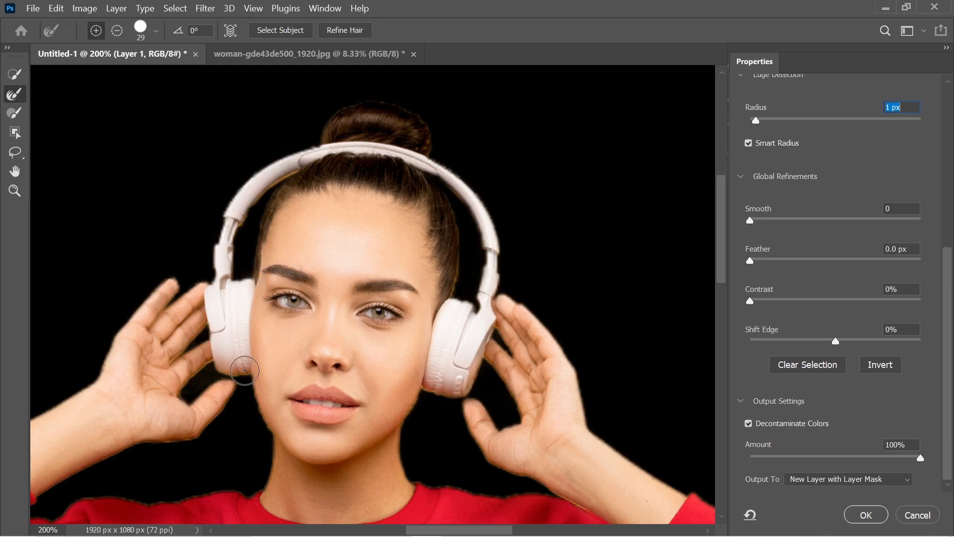
Output the refined cutout as a New Layer with Layer Mask
{"action": "left_click_drag", "start_coordinate": [721, 225], "coordinate": [720, 283]}
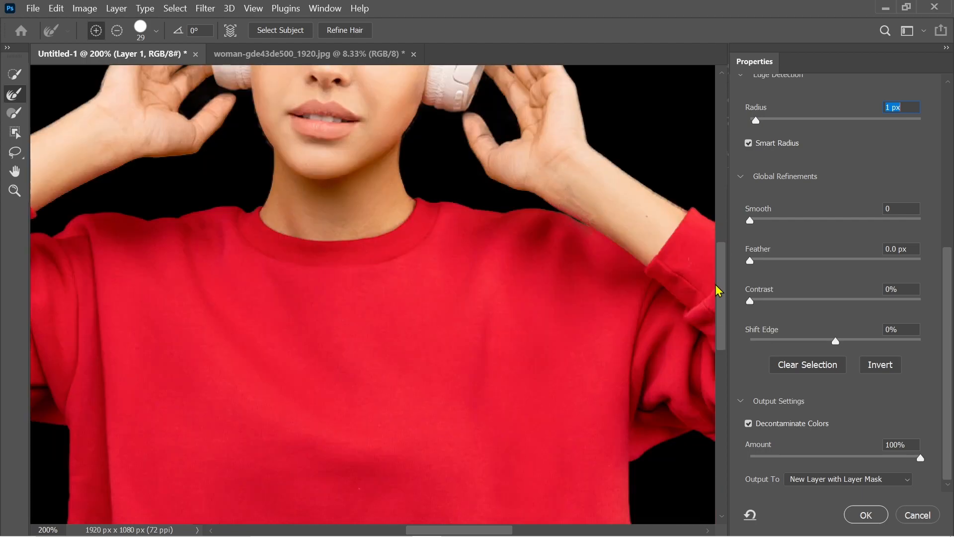
{"action": "key", "text": "ctrl+minus"}
{"action": "key", "text": "ctrl+minus"}
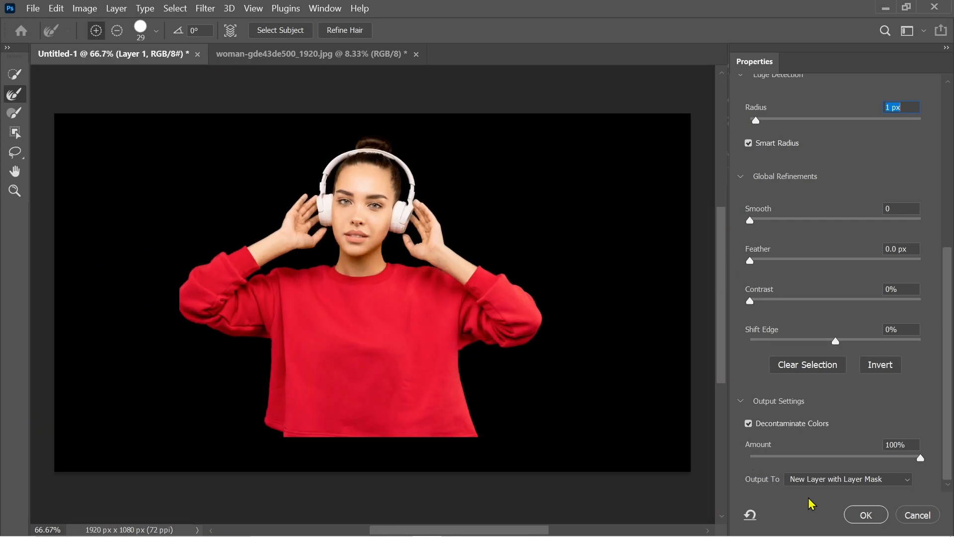
{"action": "left_click", "coordinate": [853, 480]}
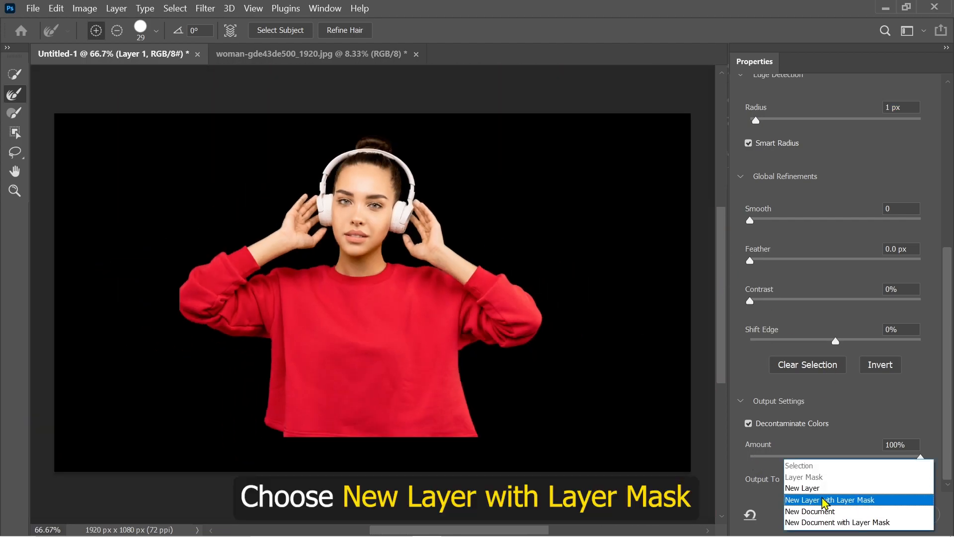
{"action": "left_click", "coordinate": [826, 500]}
{"action": "left_click", "coordinate": [865, 516]}
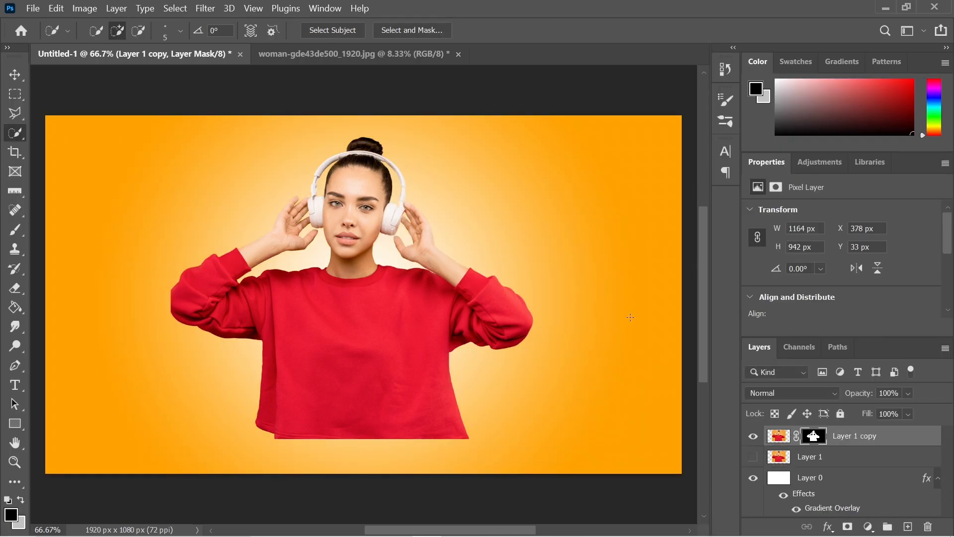
Open dripping.png and bring its drip layer into the woman's composition over the lower part of the sweatshirt
{"action": "key", "text": "v"}
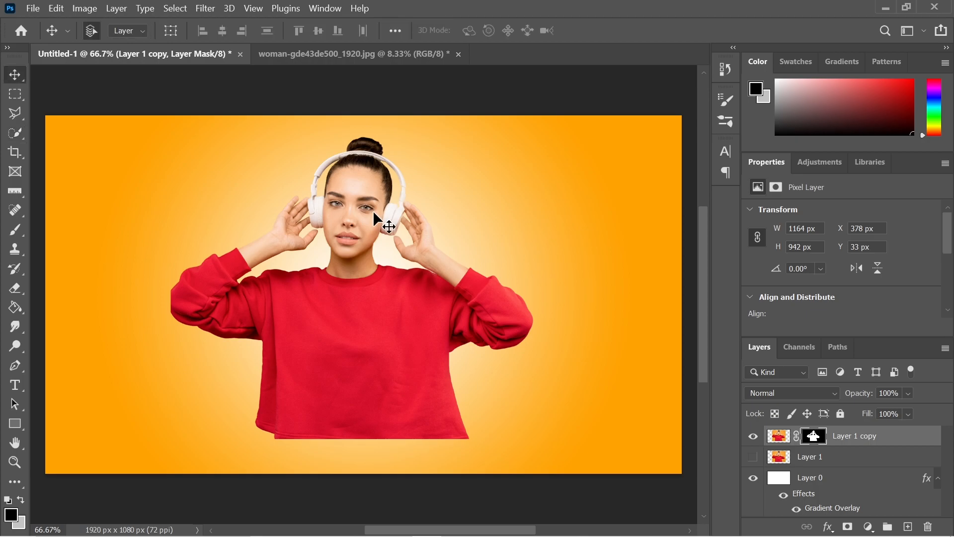
{"action": "mouse_move", "coordinate": [357, 306]}
{"action": "left_mouse_down"}
{"action": "mouse_move", "coordinate": [371, 370]}
{"action": "mouse_move", "coordinate": [377, 330]}
{"action": "left_mouse_up"}
{"action": "left_click", "coordinate": [33, 8]}
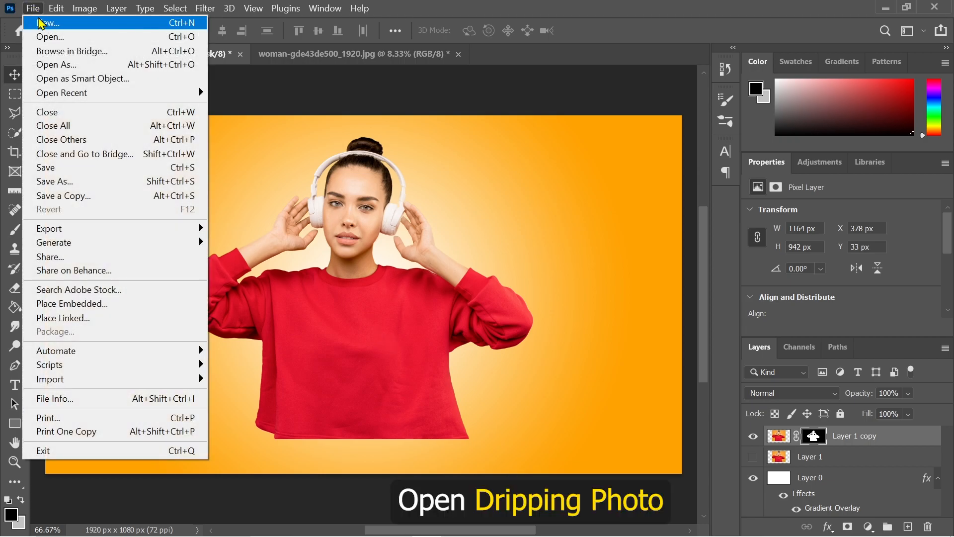
{"action": "left_click", "coordinate": [37, 35]}
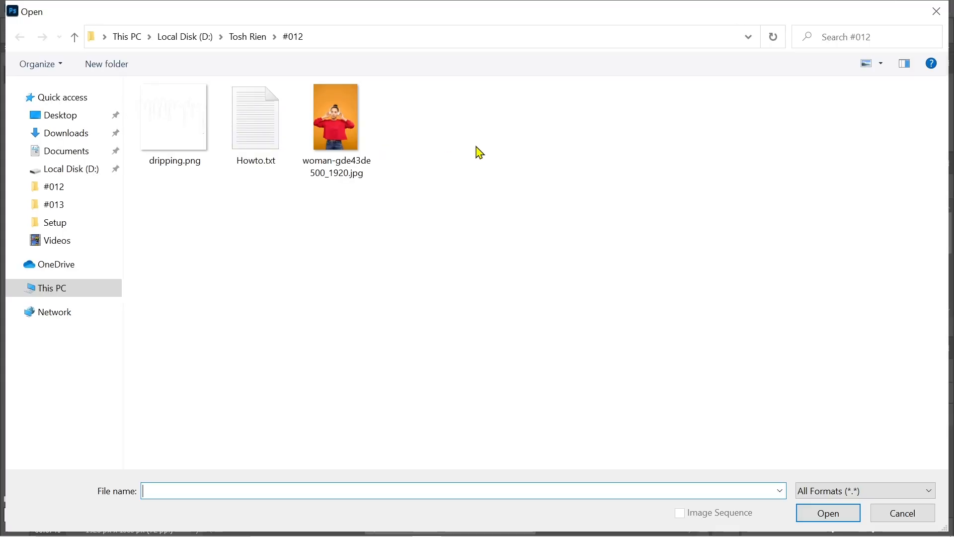
{"action": "double_click", "coordinate": [189, 138]}
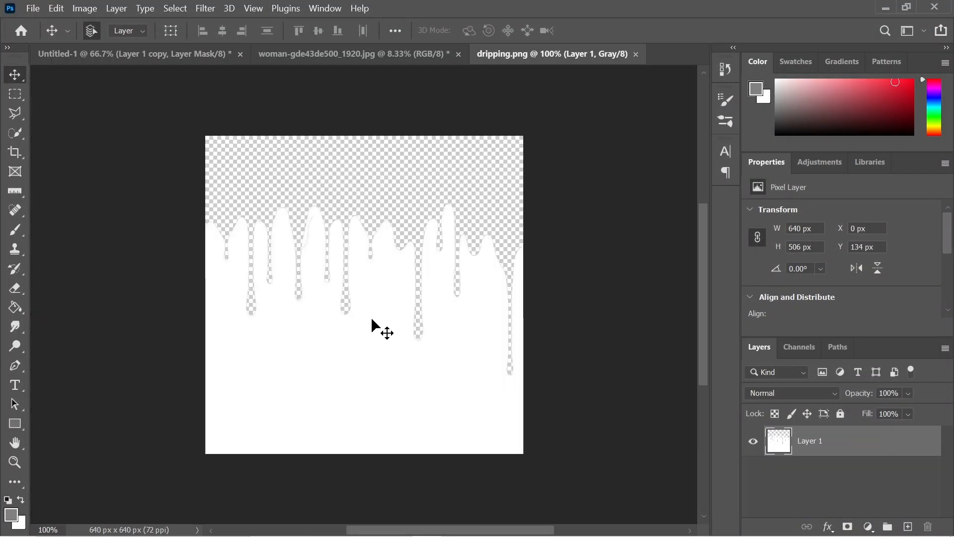
{"action": "left_click_drag", "start_coordinate": [371, 321], "coordinate": [340, 316]}
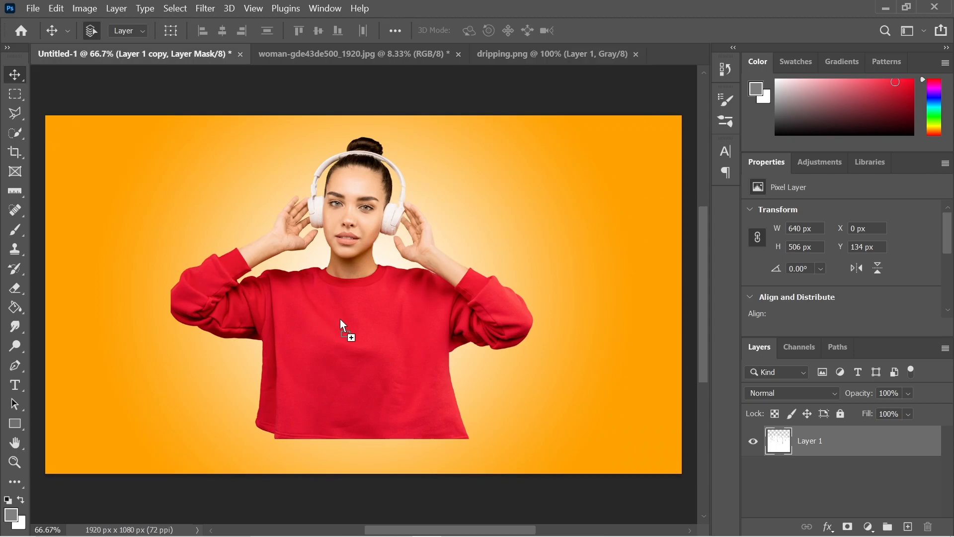
{"action": "left_click_drag", "start_coordinate": [345, 358], "coordinate": [345, 359]}
{"action": "left_click_drag", "start_coordinate": [406, 367], "coordinate": [432, 418]}
Scale the drip layer to about 112%, centre it over the sweatshirt's lower half, and apply the transform
{"action": "key", "text": "ctrl+t"}
{"action": "left_click_drag", "start_coordinate": [257, 492], "coordinate": [246, 512]}
{"action": "mouse_move", "coordinate": [388, 371]}
{"action": "left_mouse_down"}
{"action": "mouse_move", "coordinate": [387, 387]}
{"action": "mouse_move", "coordinate": [396, 370]}
{"action": "left_mouse_up"}
{"action": "left_click_drag", "start_coordinate": [483, 335], "coordinate": [490, 329]}
{"action": "left_click_drag", "start_coordinate": [408, 383], "coordinate": [447, 365]}
{"action": "left_click_drag", "start_coordinate": [432, 380], "coordinate": [386, 401]}
{"action": "left_click_drag", "start_coordinate": [247, 332], "coordinate": [244, 336]}
{"action": "left_click_drag", "start_coordinate": [384, 381], "coordinate": [380, 386]}
{"action": "left_click_drag", "start_coordinate": [251, 333], "coordinate": [247, 331]}
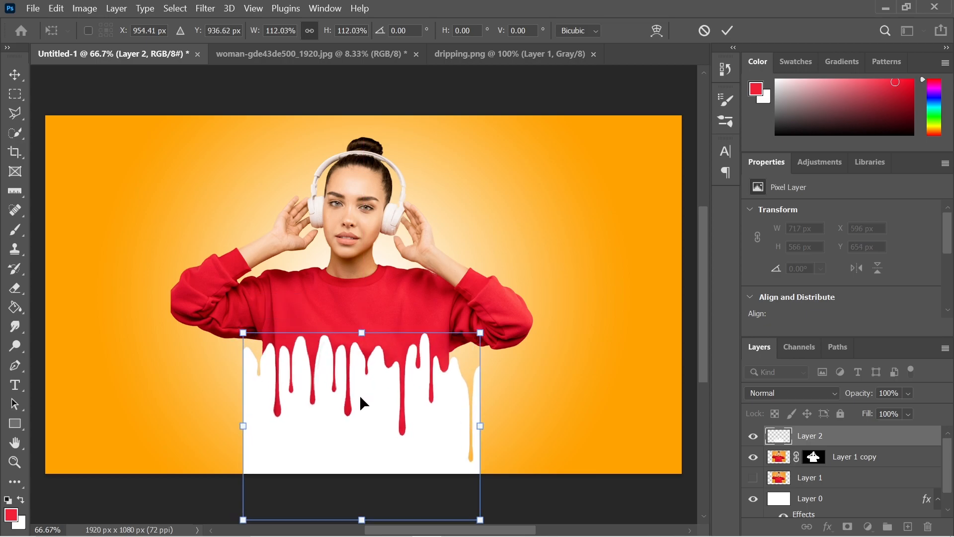
{"action": "left_click", "coordinate": [727, 31]}
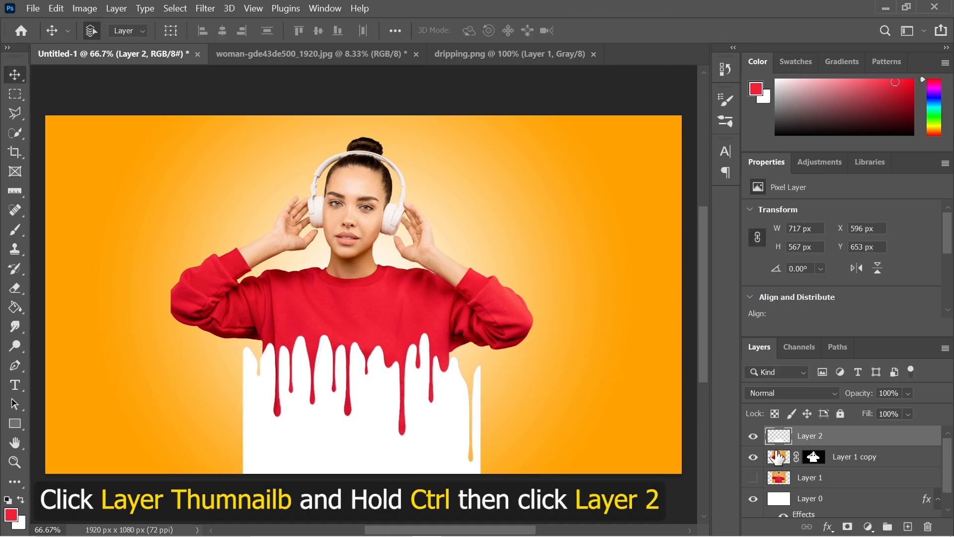
Delete the area of Layer 2's drip outline from Layer 1 copy, hide Layer 2, and deselect
{"action": "left_click", "coordinate": [778, 457]}
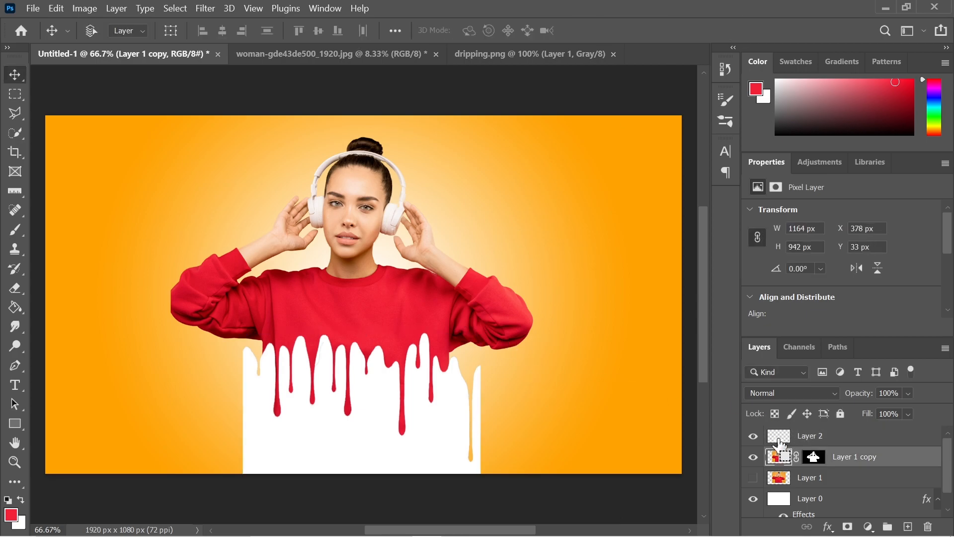
{"action": "left_click", "coordinate": [780, 439], "text": "ctrl"}
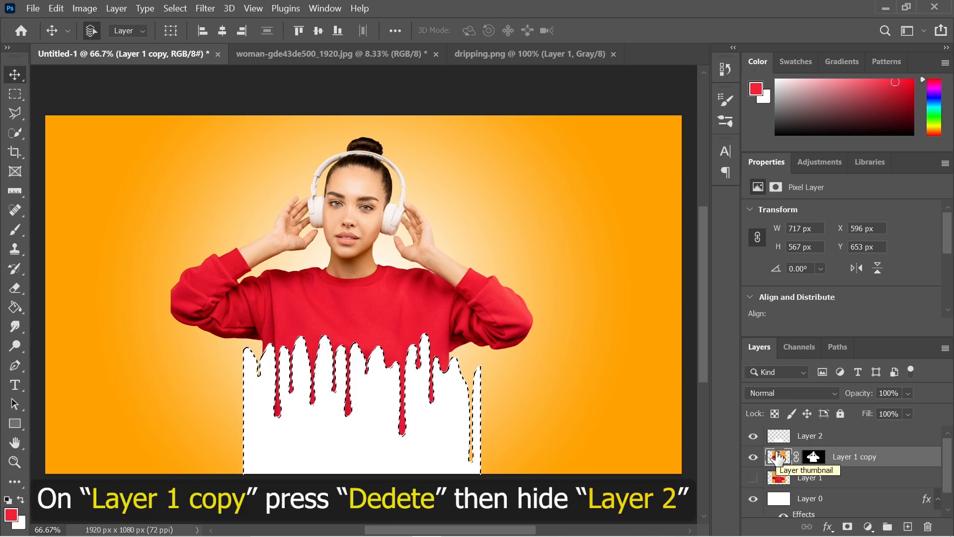
{"action": "key", "text": "Delete"}
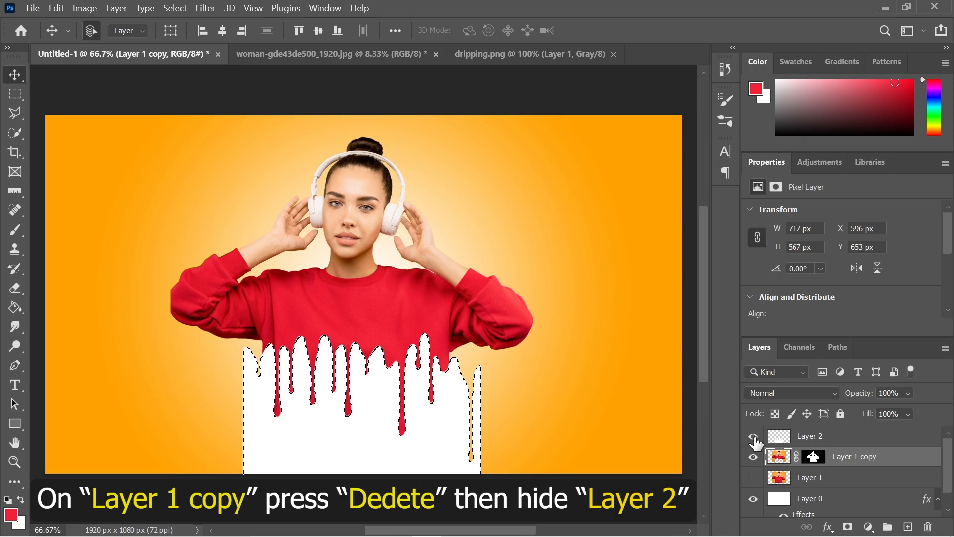
{"action": "left_click", "coordinate": [754, 437]}
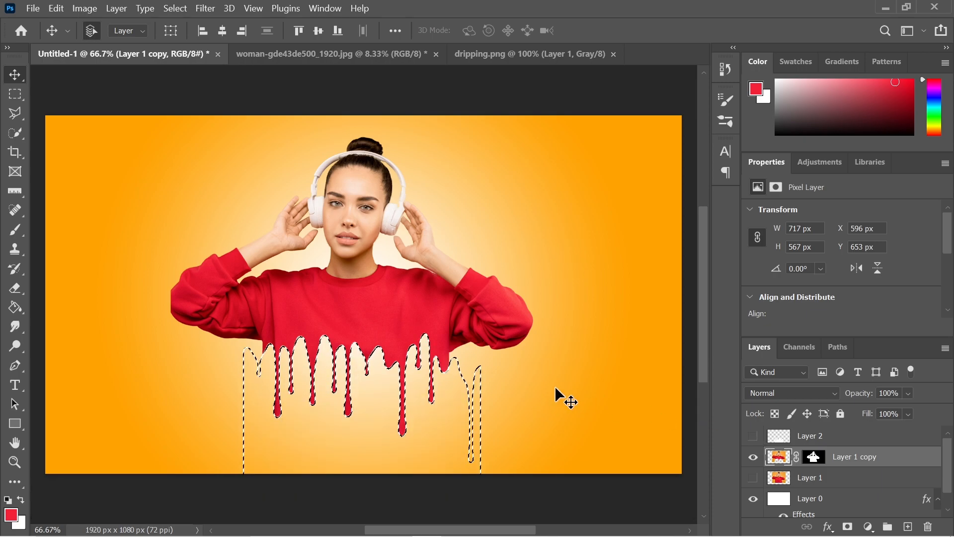
{"action": "key", "text": "ctrl"}
{"action": "key", "text": "ctrl+d"}
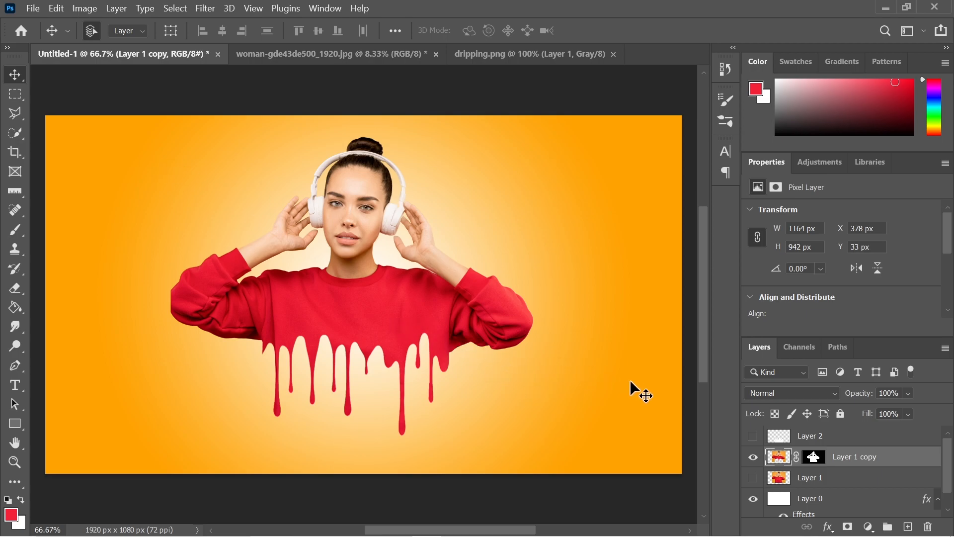
Add a new empty layer directly above Layer 2
{"action": "left_click", "coordinate": [803, 444]}
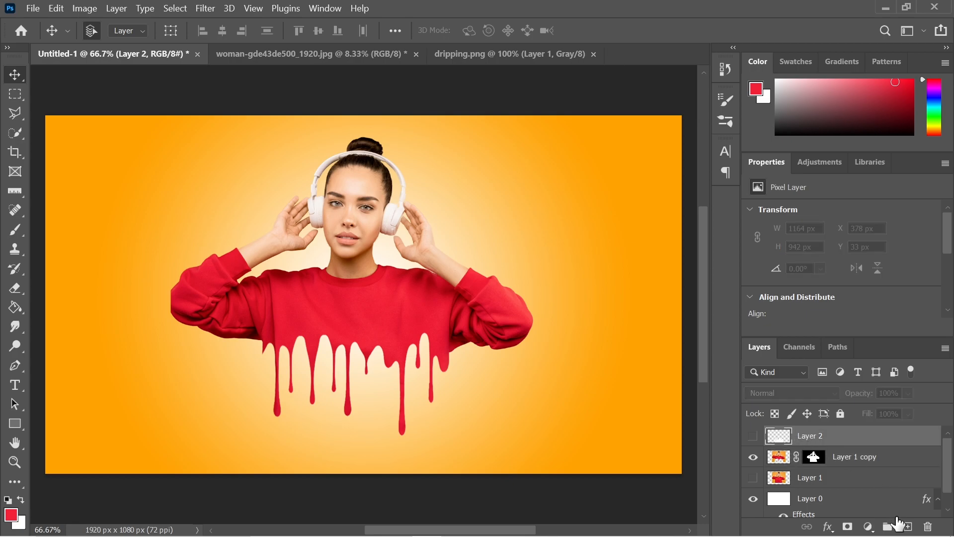
{"action": "left_click", "coordinate": [908, 527]}
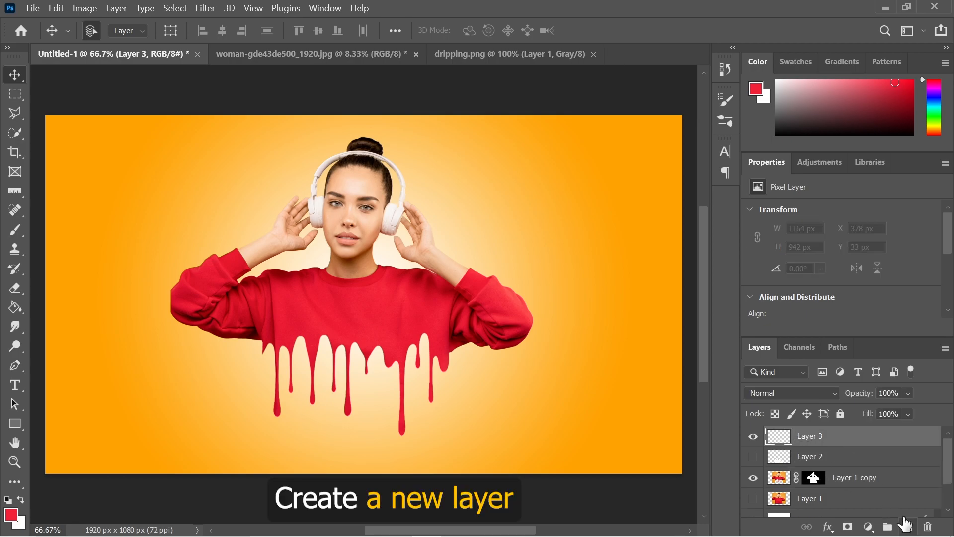
Move Layer 3 directly below Layer 1 copy and paint red spatter around the woman's head with the 120 px Kyle's Spatter brush from Special Effects Brushes
{"action": "left_click_drag", "start_coordinate": [821, 436], "coordinate": [820, 486]}
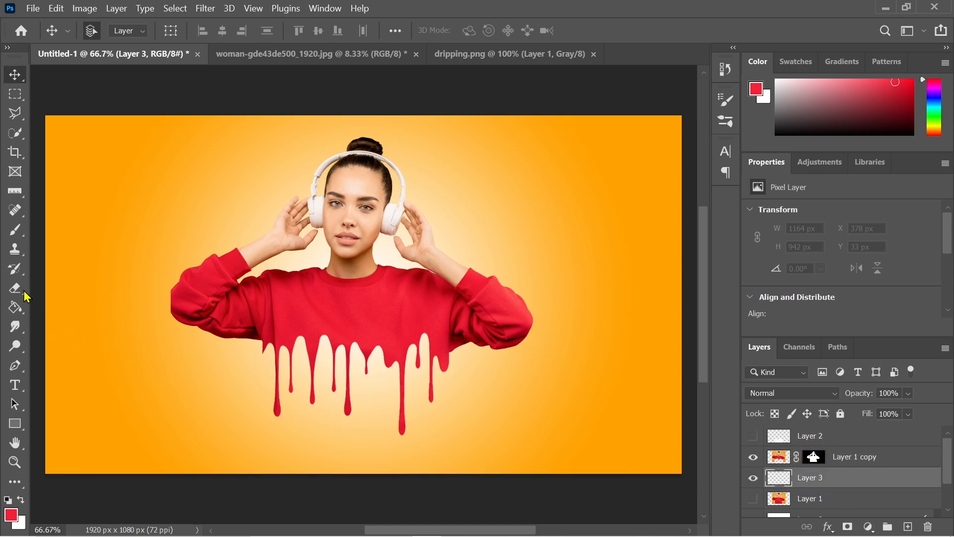
{"action": "left_click", "coordinate": [15, 230]}
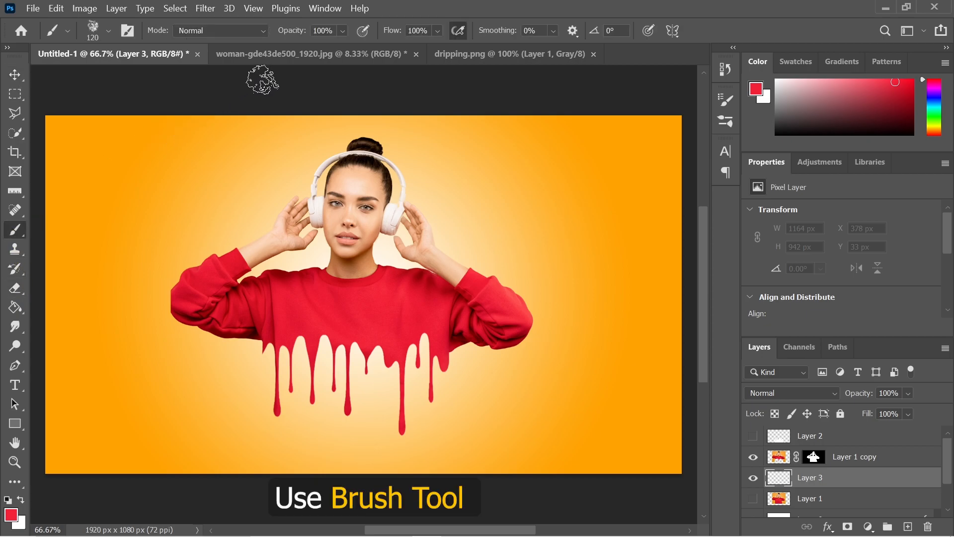
{"action": "left_click", "coordinate": [108, 33]}
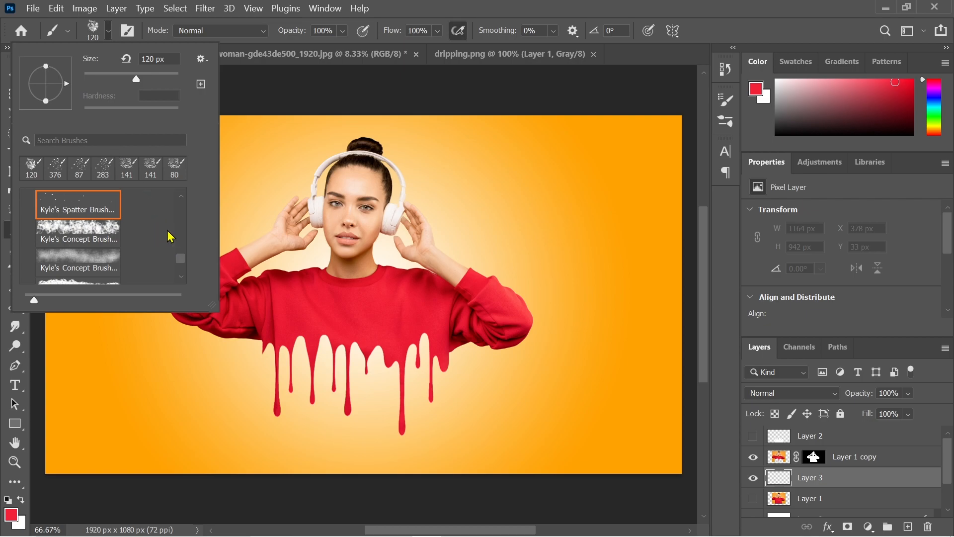
{"action": "scroll", "coordinate": [184, 259], "scroll_direction": "up", "scroll_amount": 3}
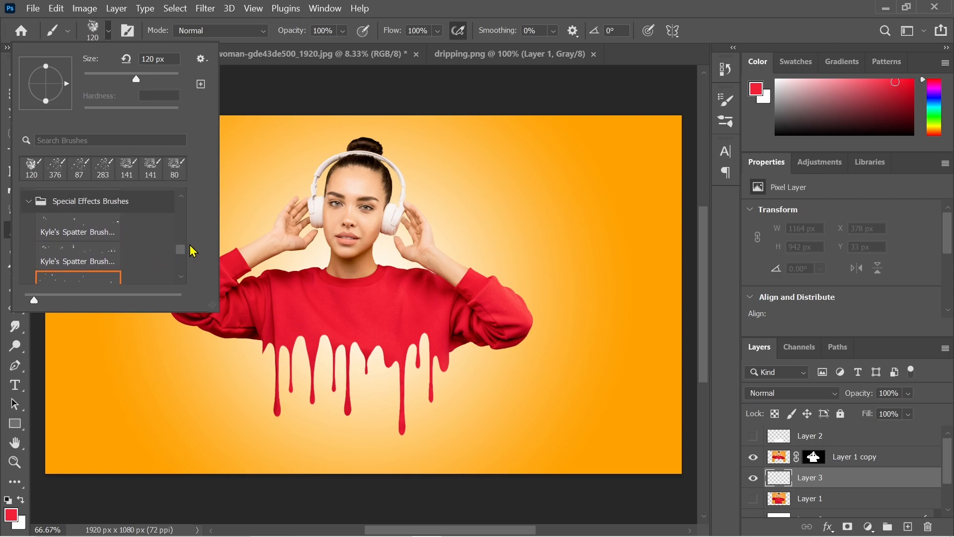
{"action": "scroll", "coordinate": [188, 254], "scroll_direction": "down", "scroll_amount": 2}
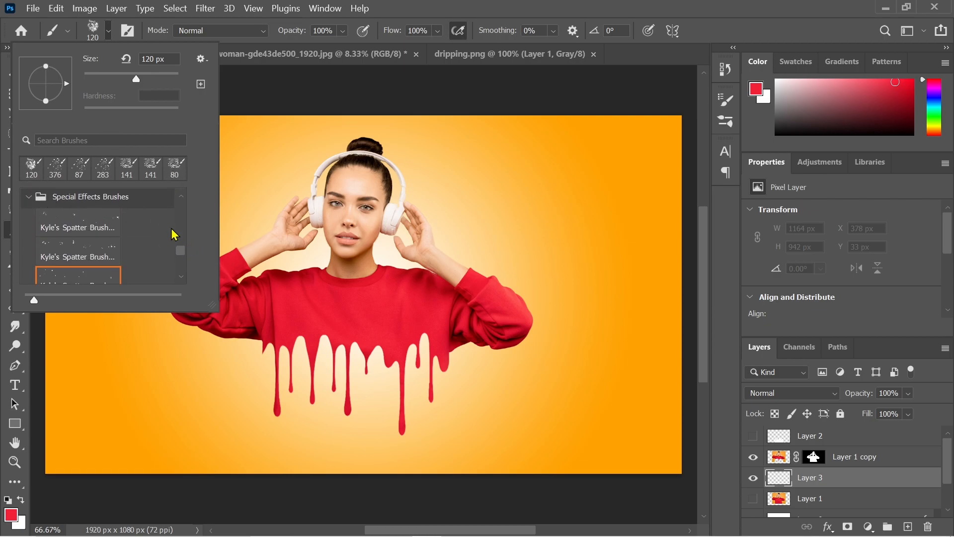
{"action": "left_click_drag", "start_coordinate": [181, 250], "coordinate": [183, 255]}
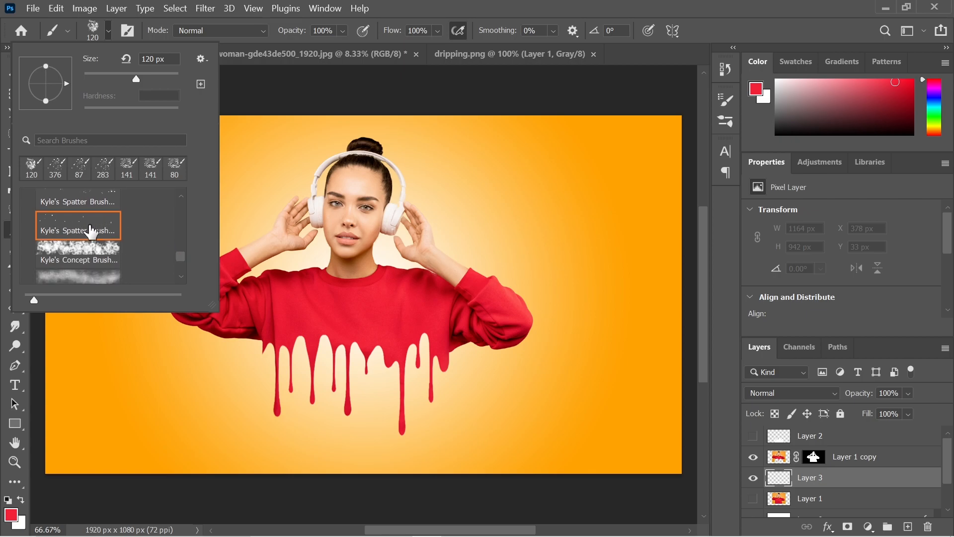
{"action": "left_click", "coordinate": [128, 31]}
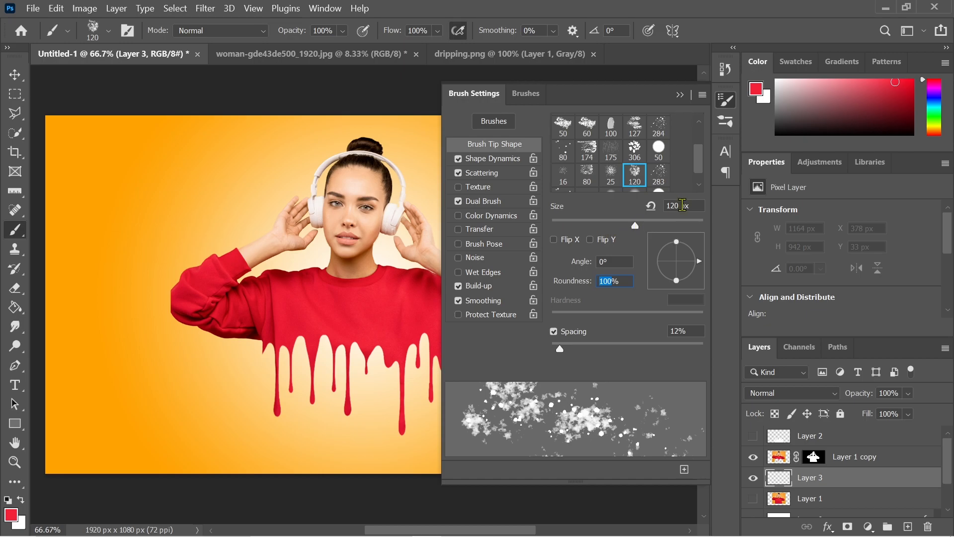
{"action": "left_click", "coordinate": [681, 96]}
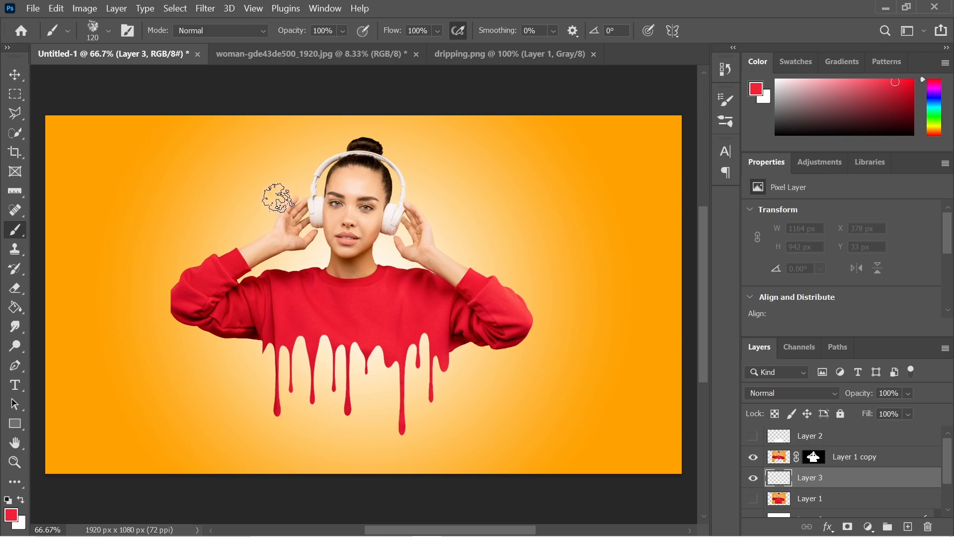
{"action": "mouse_move", "coordinate": [280, 191]}
{"action": "left_mouse_down"}
{"action": "mouse_move", "coordinate": [343, 210]}
{"action": "mouse_move", "coordinate": [432, 201]}
{"action": "mouse_move", "coordinate": [353, 226]}
{"action": "mouse_move", "coordinate": [303, 214]}
{"action": "mouse_move", "coordinate": [278, 220]}
{"action": "mouse_move", "coordinate": [391, 229]}
{"action": "mouse_move", "coordinate": [432, 193]}
{"action": "mouse_move", "coordinate": [309, 167]}
{"action": "mouse_move", "coordinate": [389, 175]}
{"action": "mouse_move", "coordinate": [440, 163]}
{"action": "mouse_move", "coordinate": [260, 233]}
{"action": "mouse_move", "coordinate": [303, 253]}
{"action": "mouse_move", "coordinate": [454, 219]}
{"action": "mouse_move", "coordinate": [443, 180]}
{"action": "mouse_move", "coordinate": [417, 184]}
{"action": "mouse_move", "coordinate": [437, 167]}
{"action": "mouse_move", "coordinate": [398, 157]}
{"action": "mouse_move", "coordinate": [411, 137]}
{"action": "mouse_move", "coordinate": [343, 145]}
{"action": "mouse_move", "coordinate": [321, 138]}
{"action": "mouse_move", "coordinate": [260, 210]}
{"action": "mouse_move", "coordinate": [290, 248]}
{"action": "mouse_move", "coordinate": [262, 252]}
{"action": "mouse_move", "coordinate": [395, 239]}
{"action": "mouse_move", "coordinate": [284, 268]}
{"action": "mouse_move", "coordinate": [239, 254]}
{"action": "mouse_move", "coordinate": [372, 246]}
{"action": "mouse_move", "coordinate": [428, 250]}
{"action": "mouse_move", "coordinate": [436, 262]}
{"action": "mouse_move", "coordinate": [486, 229]}
{"action": "mouse_move", "coordinate": [424, 192]}
{"action": "mouse_move", "coordinate": [437, 161]}
{"action": "mouse_move", "coordinate": [417, 180]}
{"action": "mouse_move", "coordinate": [402, 181]}
{"action": "mouse_move", "coordinate": [428, 161]}
{"action": "mouse_move", "coordinate": [400, 177]}
{"action": "mouse_move", "coordinate": [317, 186]}
{"action": "left_mouse_up"}
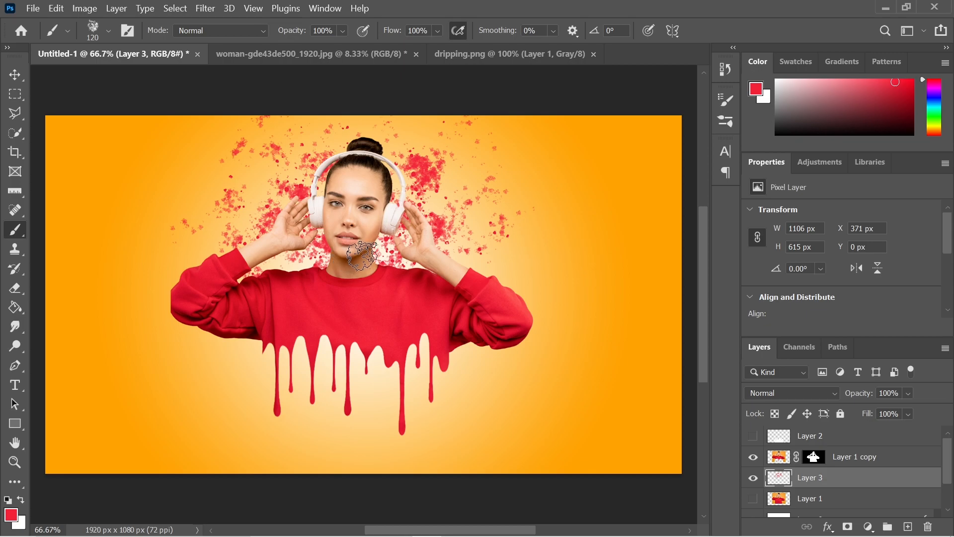
{"action": "left_click", "coordinate": [326, 269]}
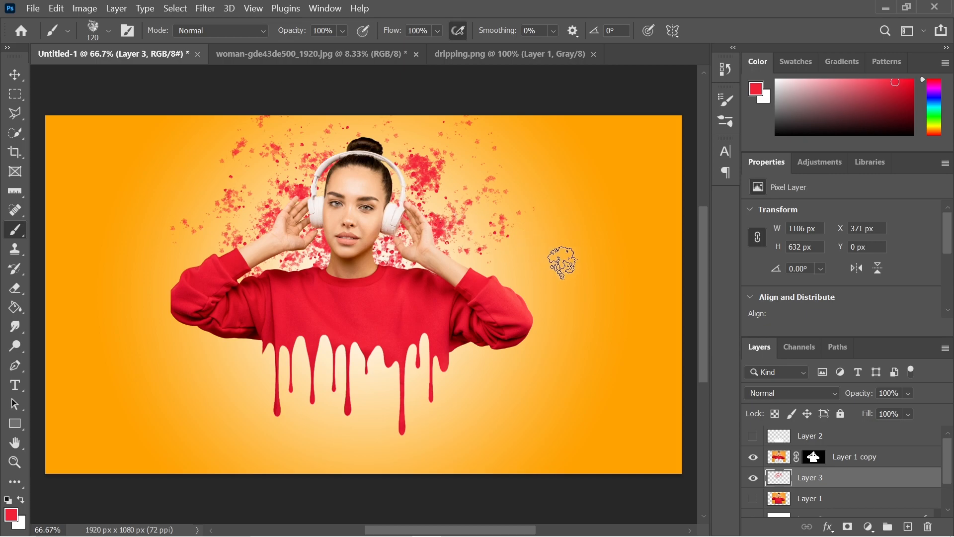
Give Layer 1 copy a black Linear Burn drop shadow with 100% opacity, 90° angle, 5 px distance, 0% spread and 0 px size
{"action": "left_click", "coordinate": [854, 461]}
{"action": "left_click", "coordinate": [828, 527]}
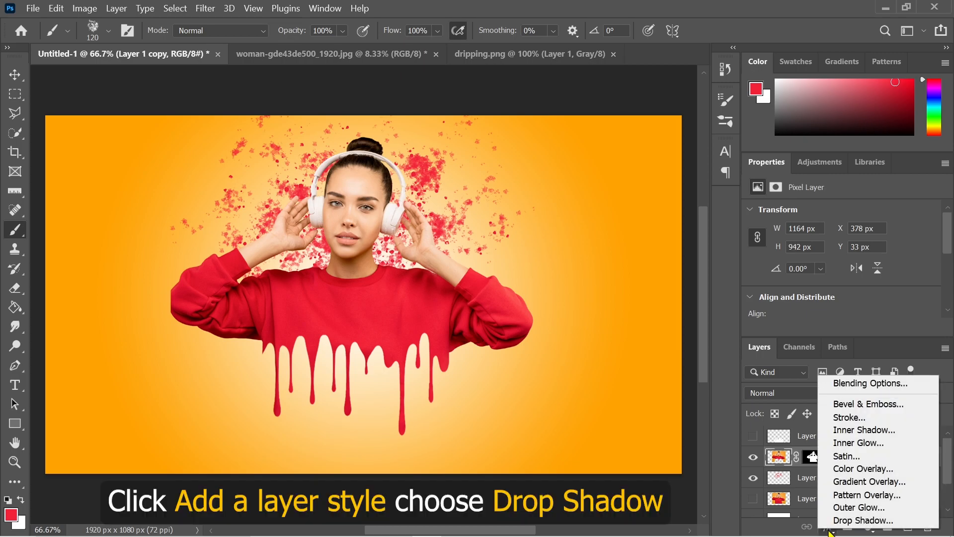
{"action": "left_click", "coordinate": [859, 521]}
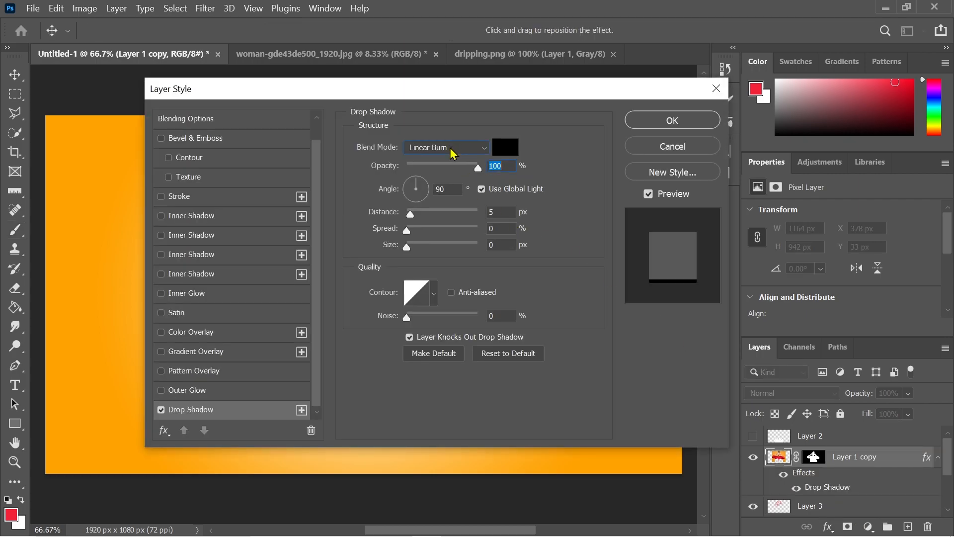
{"action": "left_click", "coordinate": [453, 148]}
{"action": "left_click", "coordinate": [435, 228]}
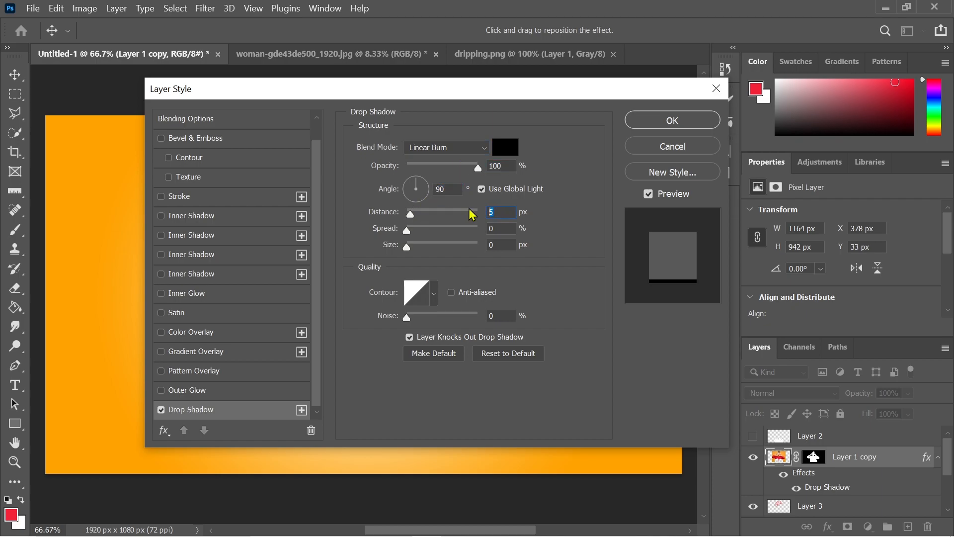
{"action": "left_click", "coordinate": [644, 123]}
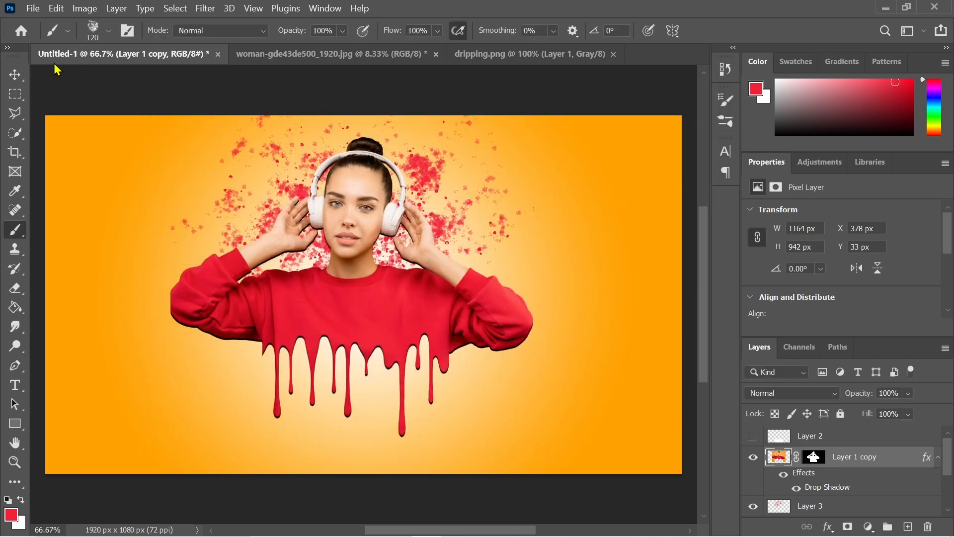
Save a JPEG copy named Untitled-1.jpg in the #012 folder with Maximum quality 12 and the Progressive format at 3 scans
{"action": "left_click", "coordinate": [35, 13]}
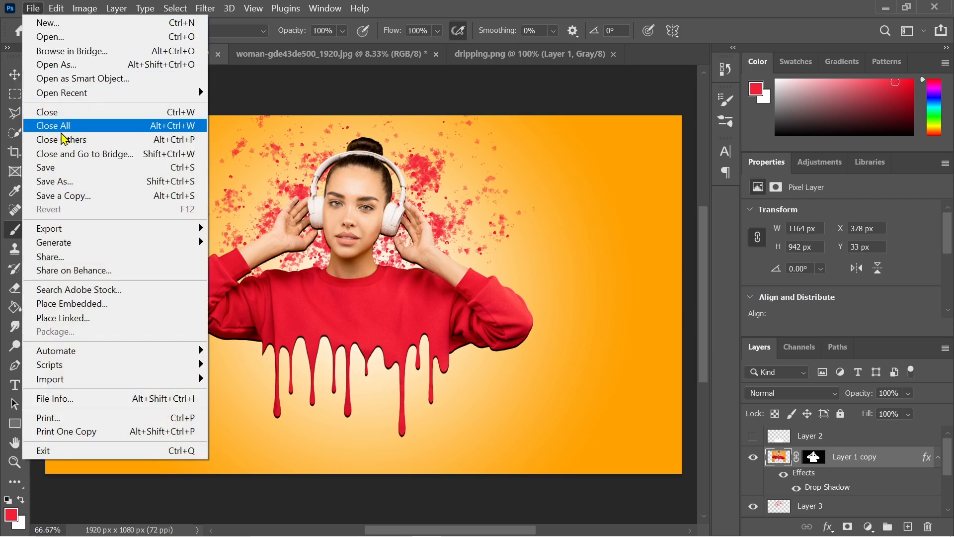
{"action": "left_click", "coordinate": [71, 196]}
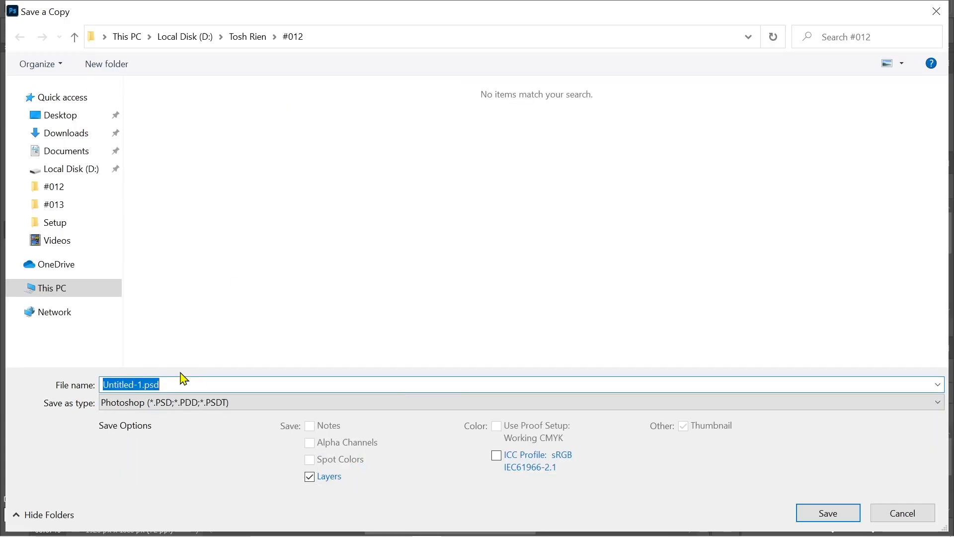
{"action": "left_click", "coordinate": [232, 403]}
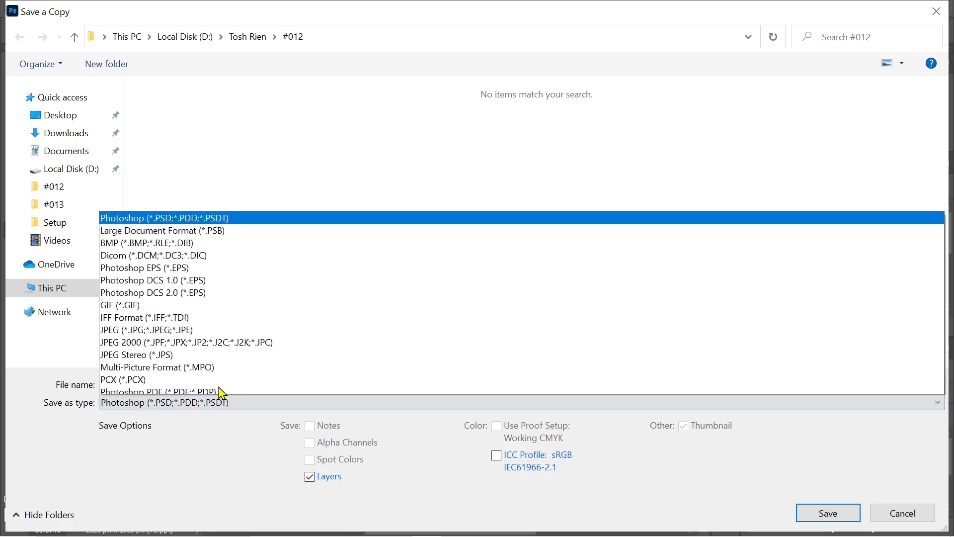
{"action": "left_click", "coordinate": [178, 239]}
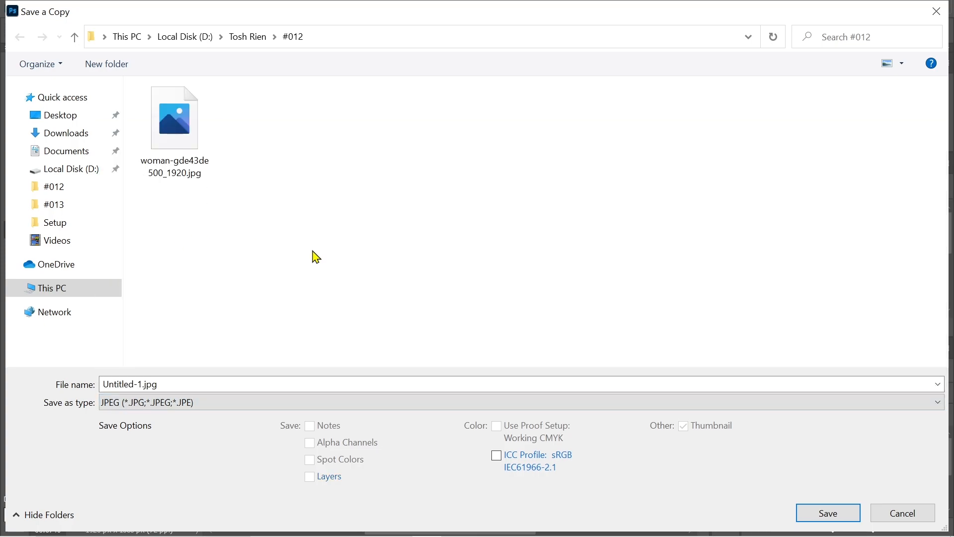
{"action": "left_click", "coordinate": [821, 513]}
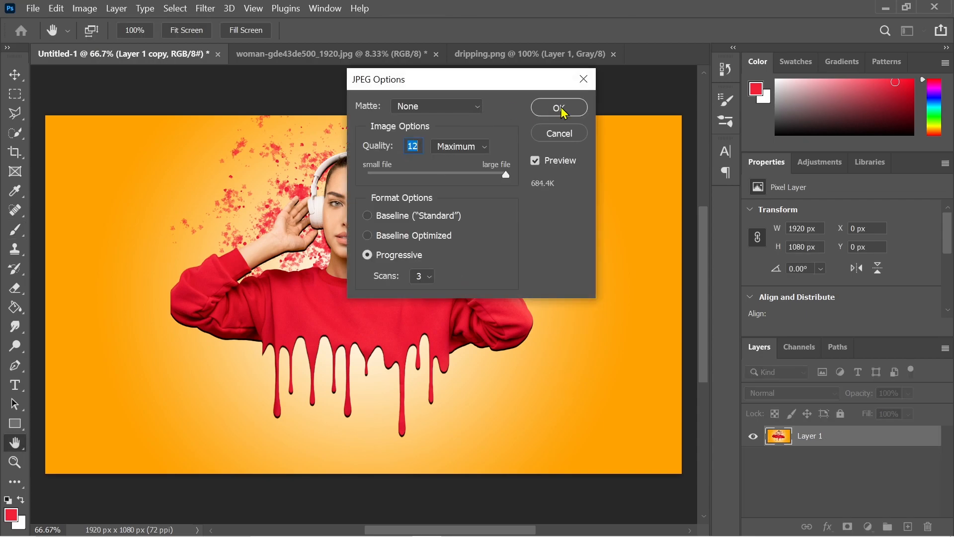
{"action": "left_click", "coordinate": [559, 107]}
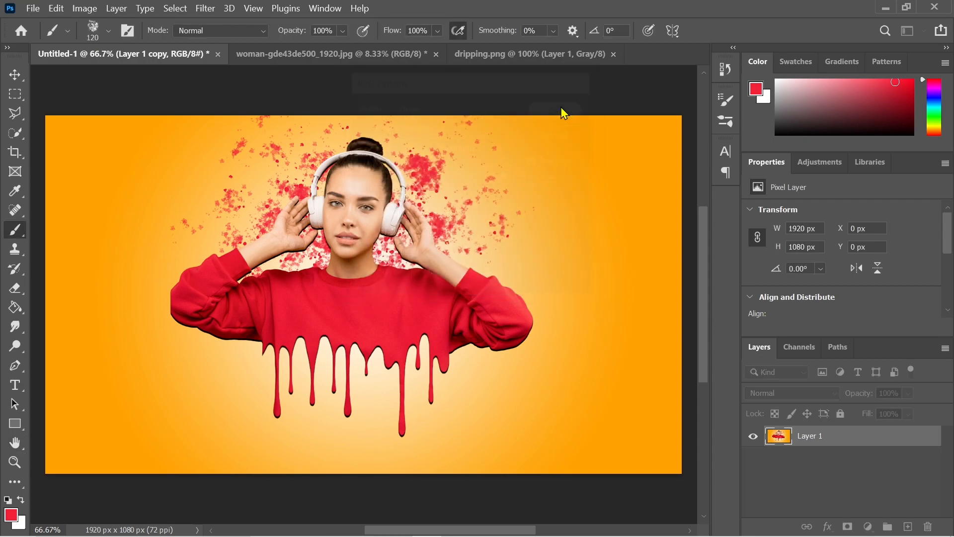